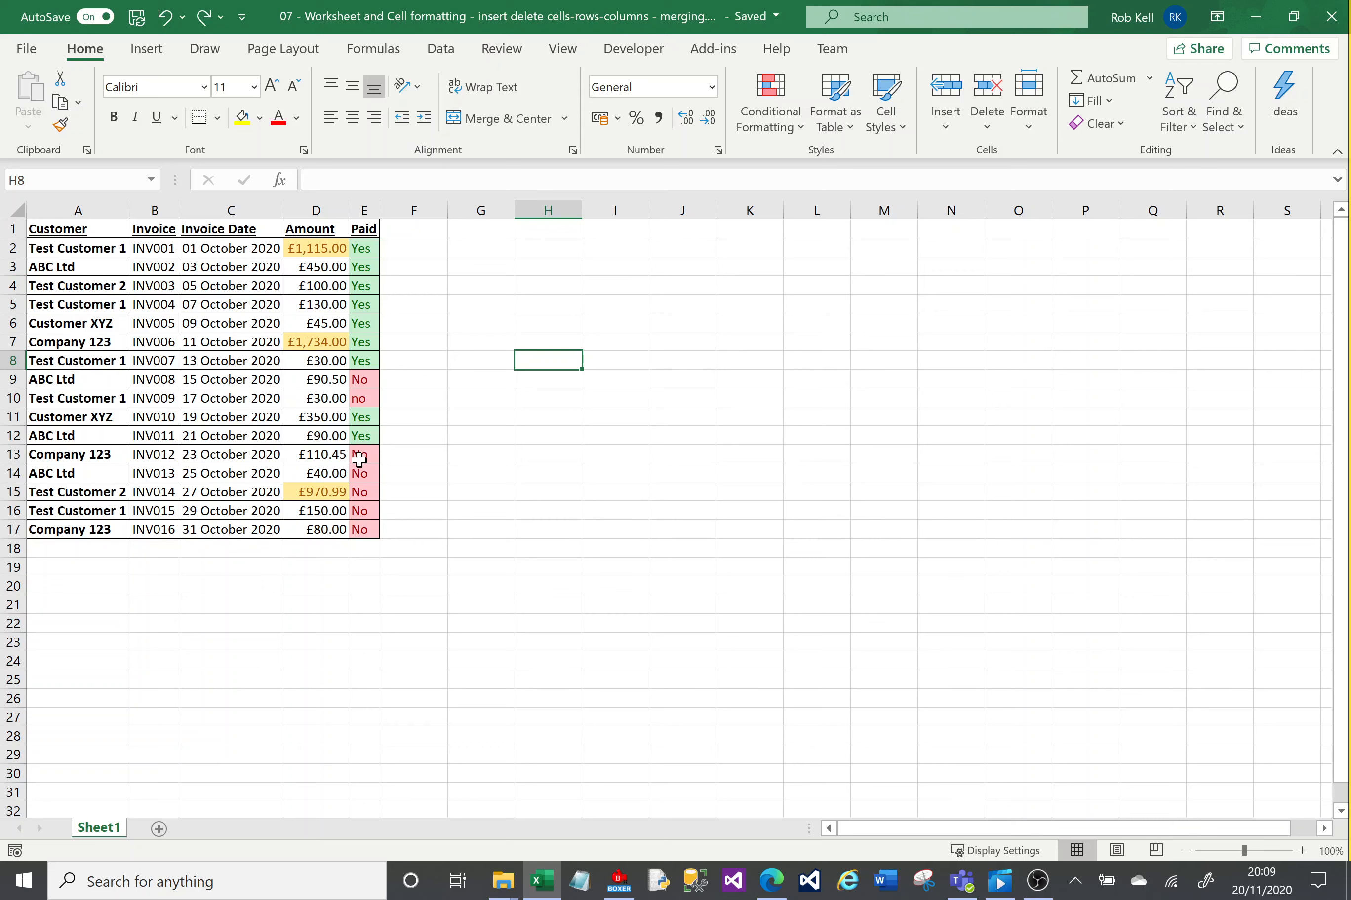
click(12, 343)
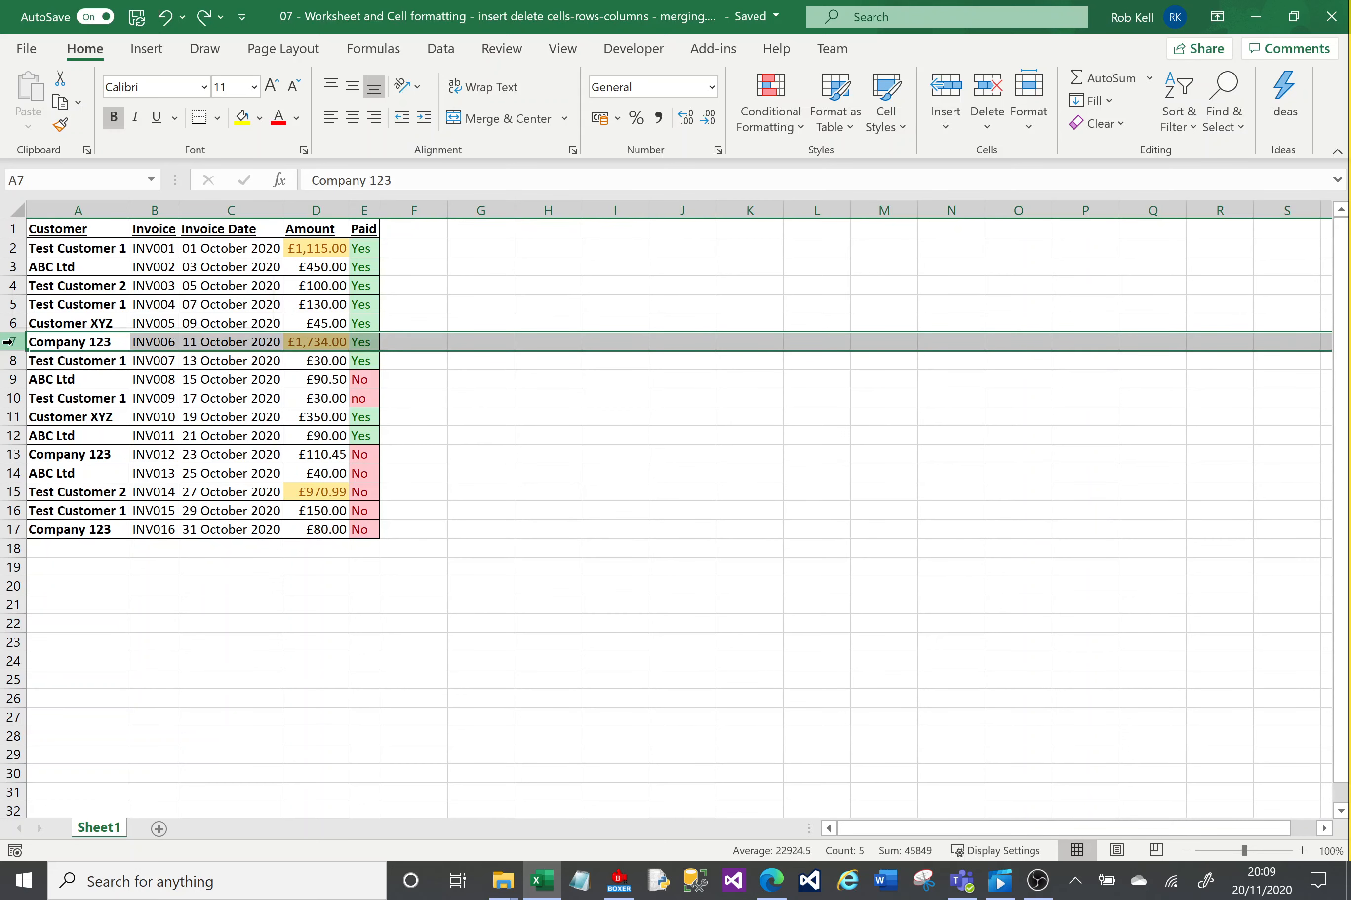
right_click(9, 342)
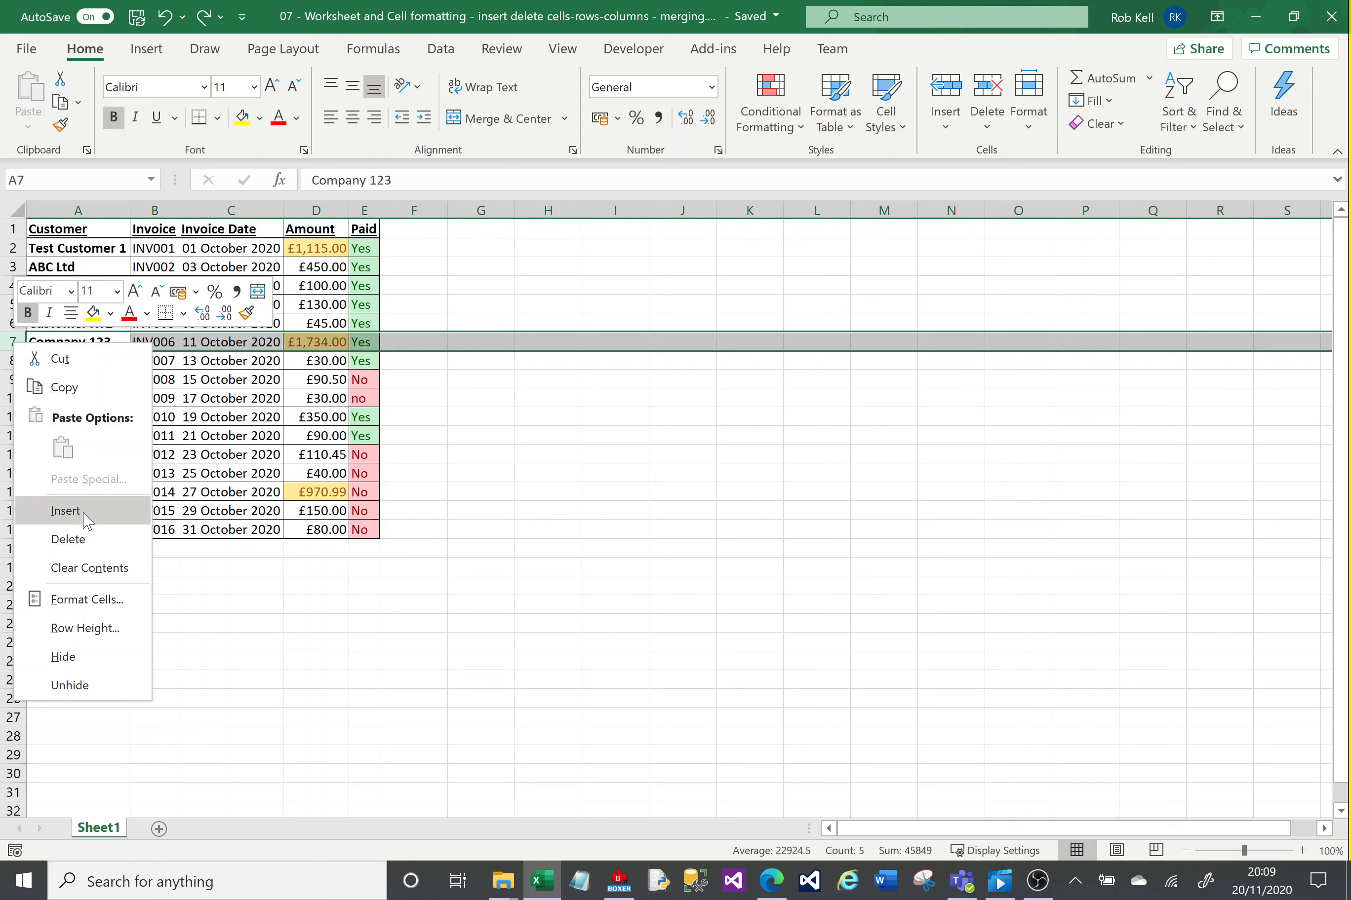
key(Escape)
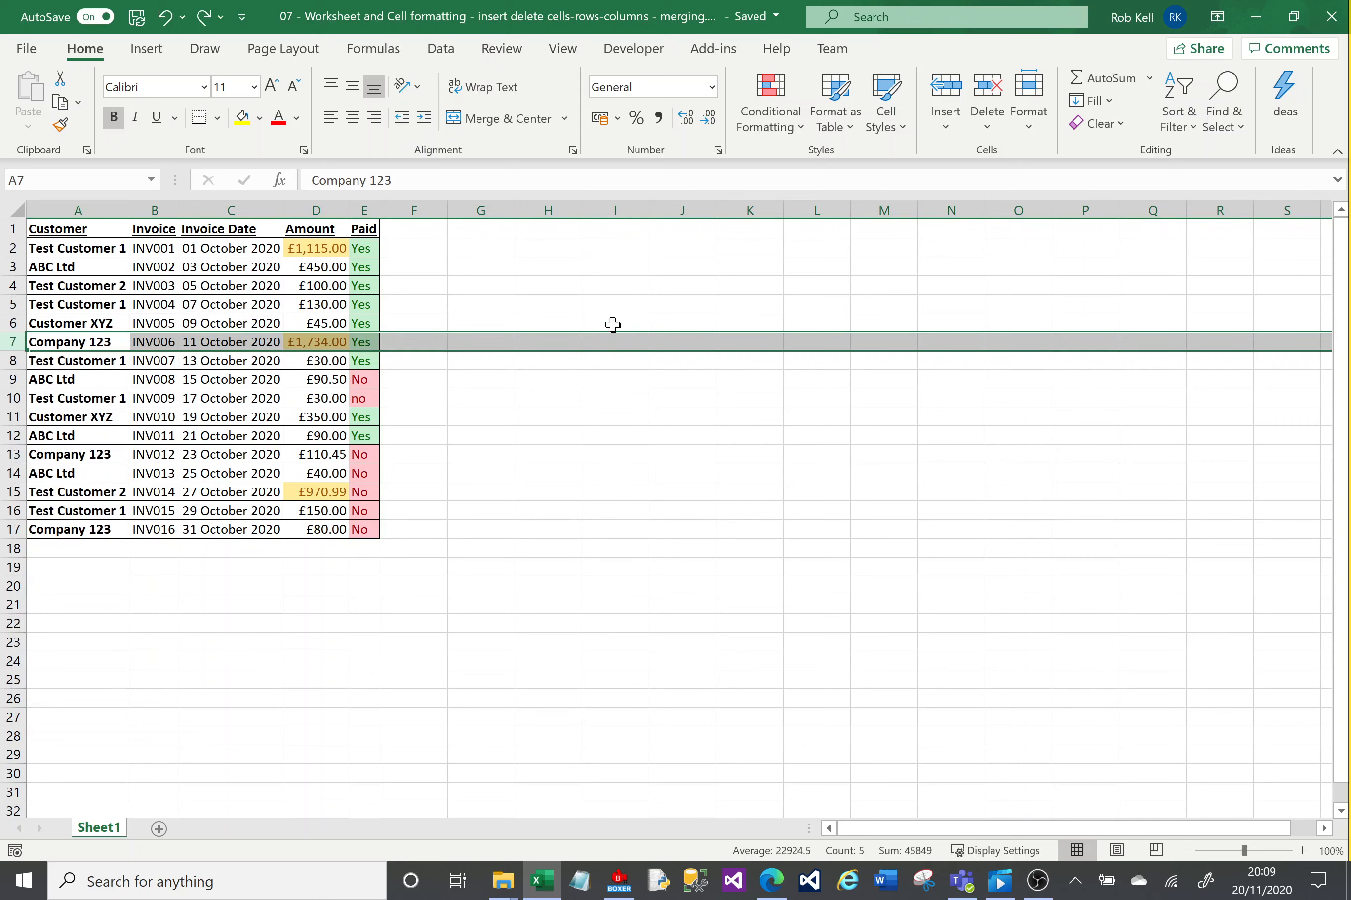
click(613, 325)
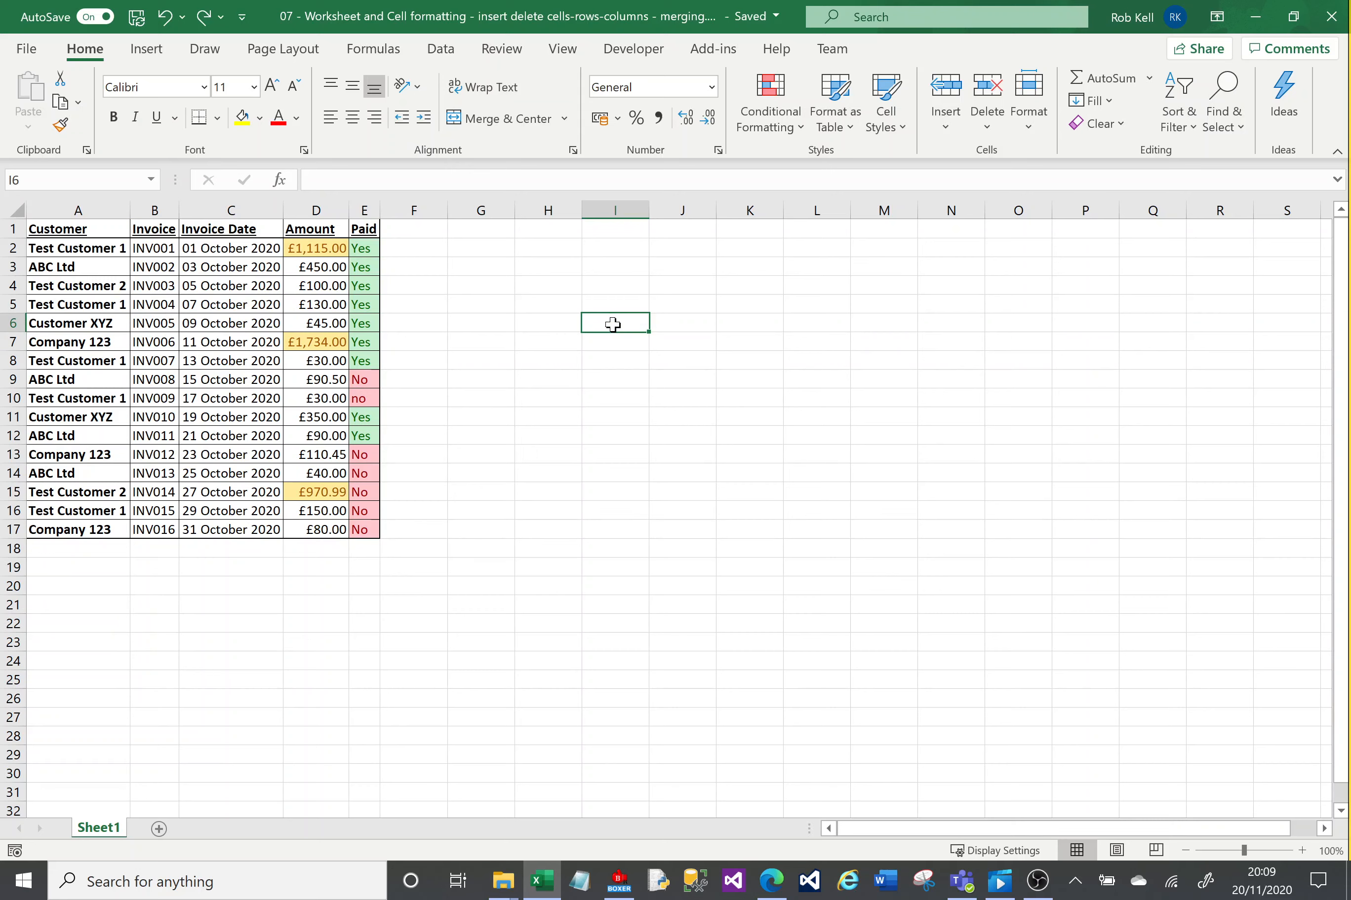
Fill cells H6:L6 with yellow.
drag(555, 323, 825, 324)
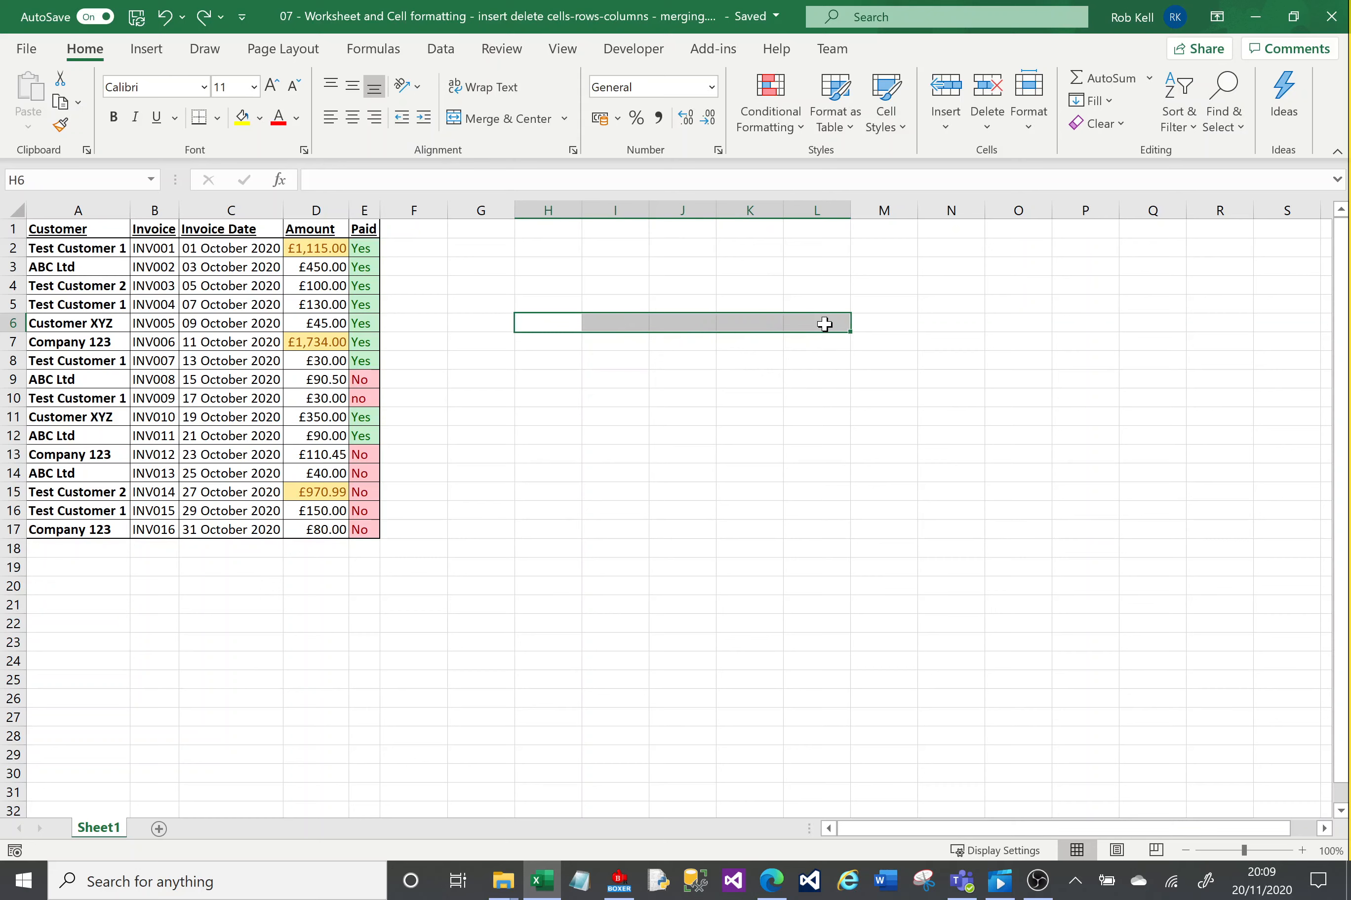
click(242, 117)
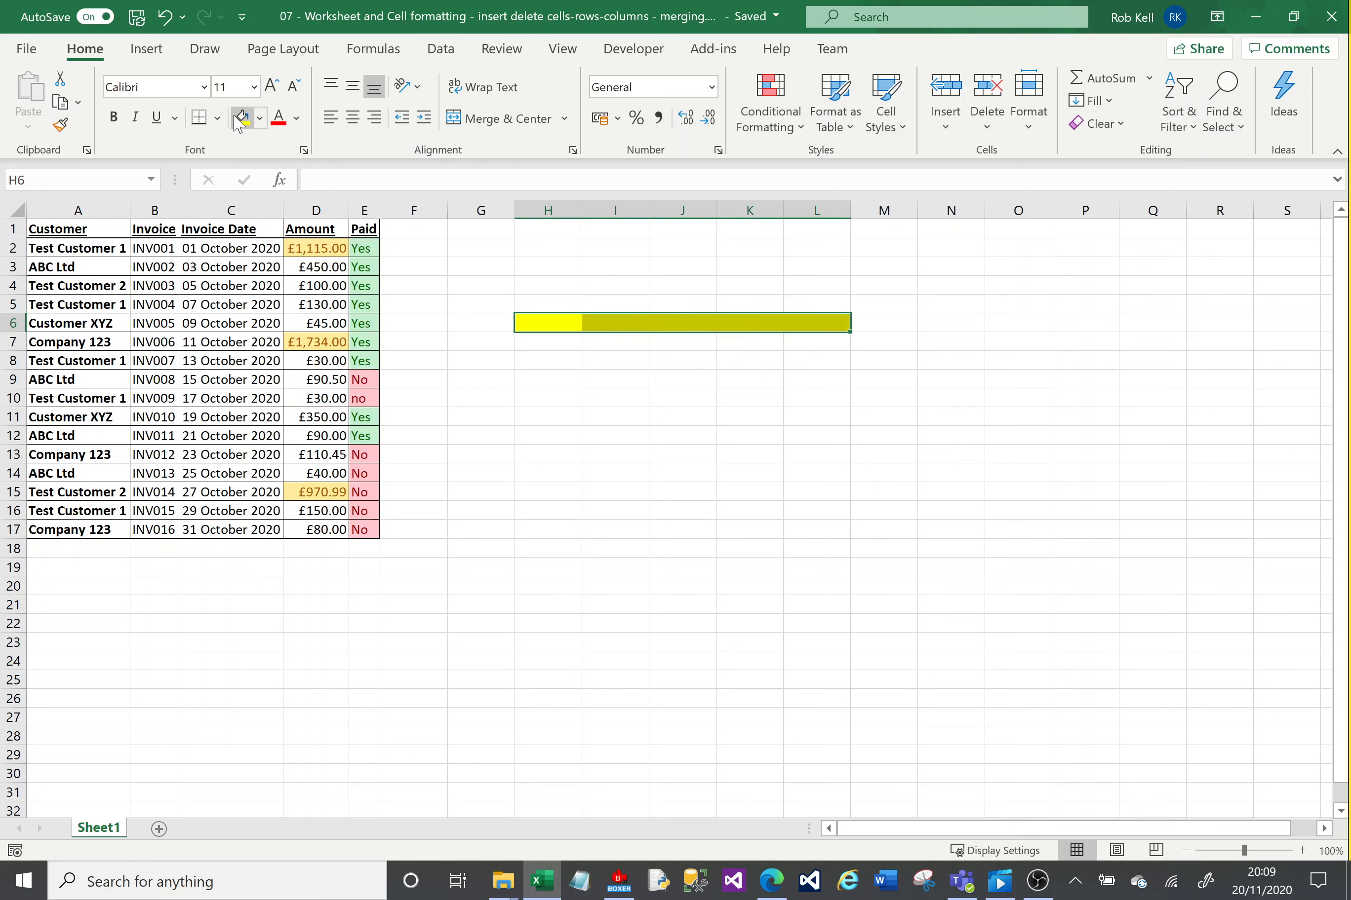
Insert a blank row above row 6, directly above the yellow cells, and undo the insertion.
click(5, 323)
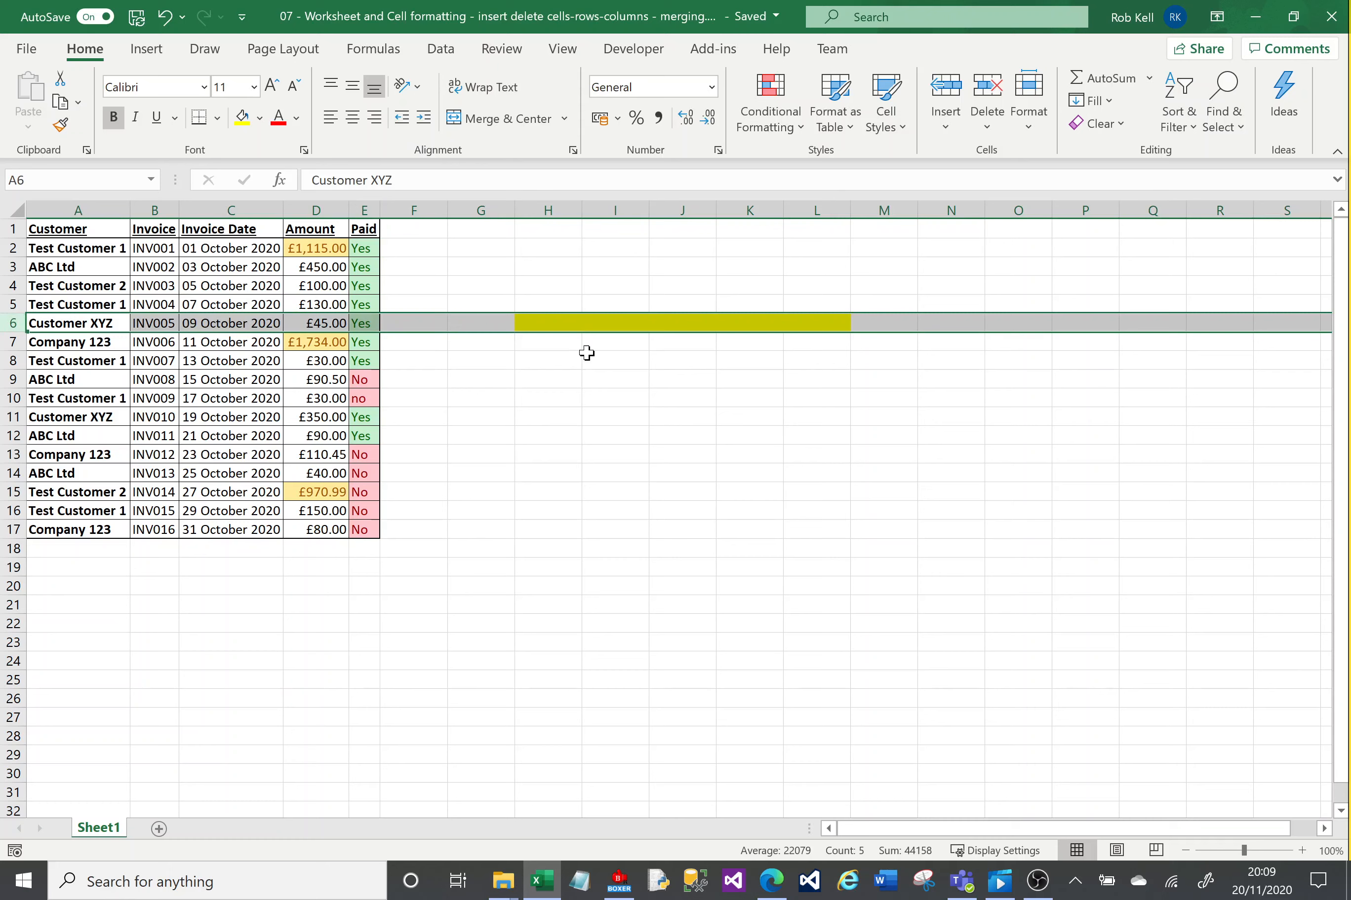
right_click(6, 326)
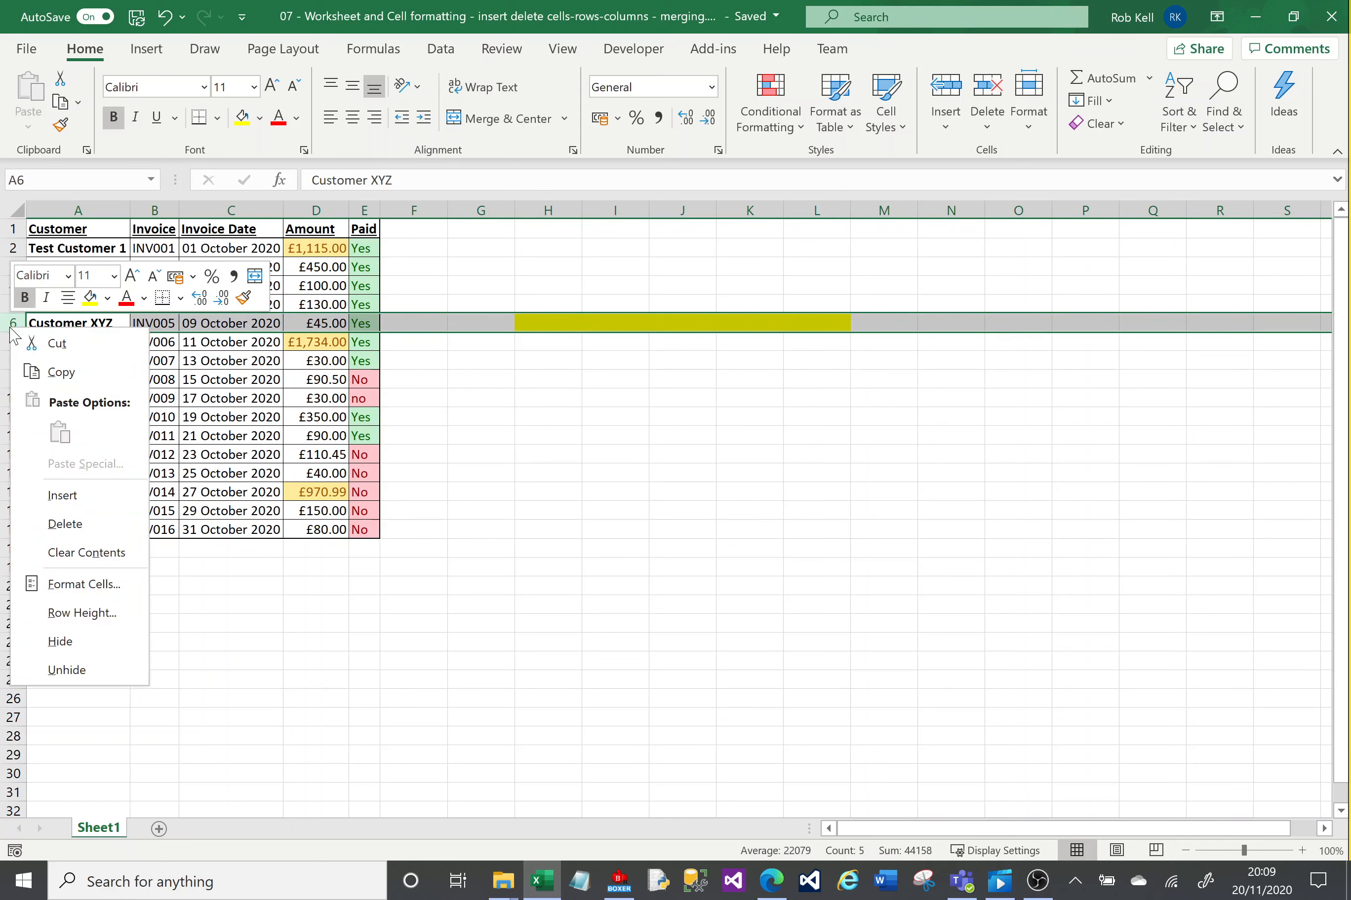
click(91, 494)
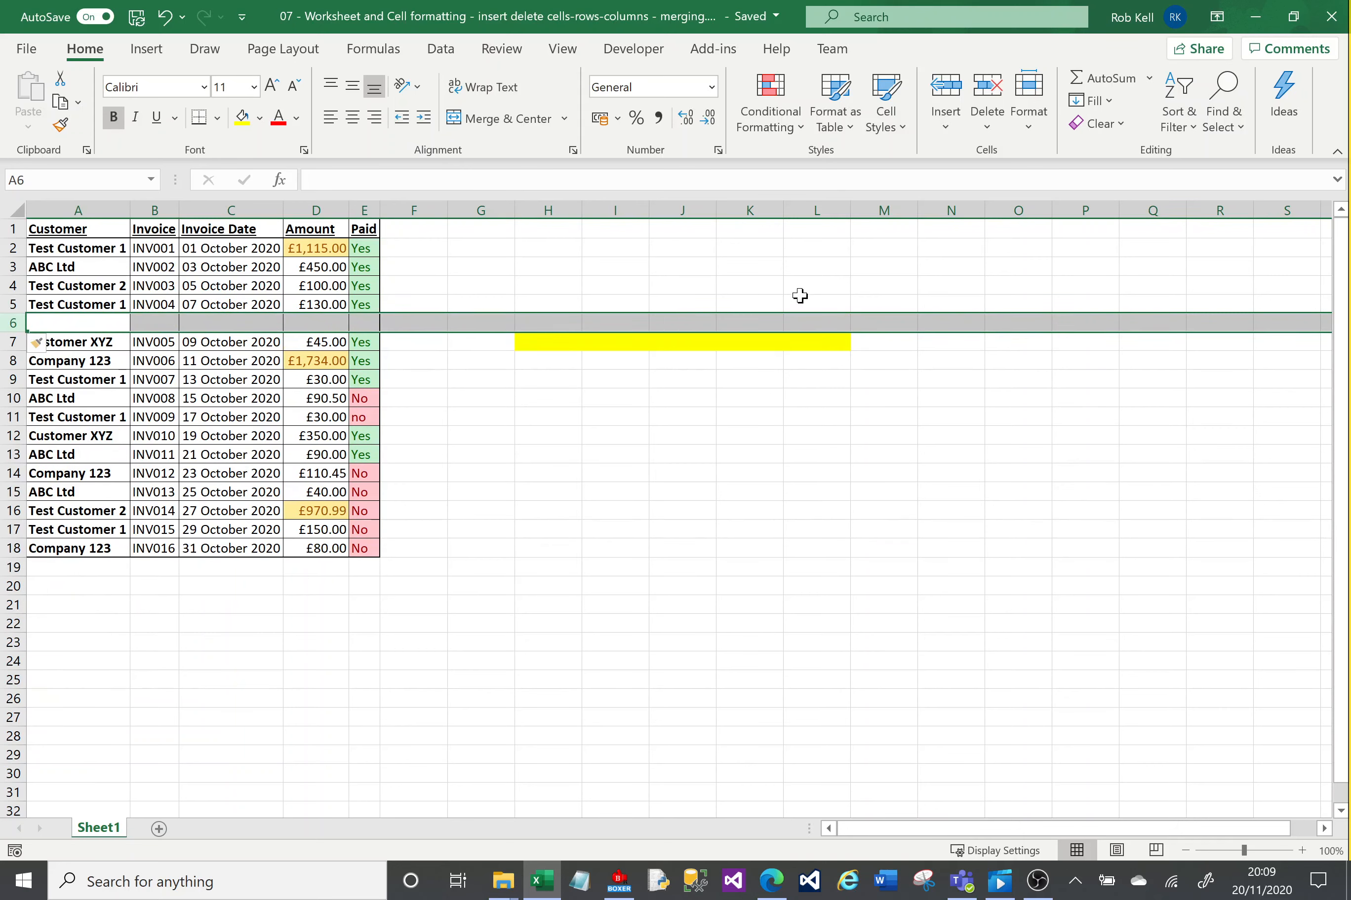
click(819, 304)
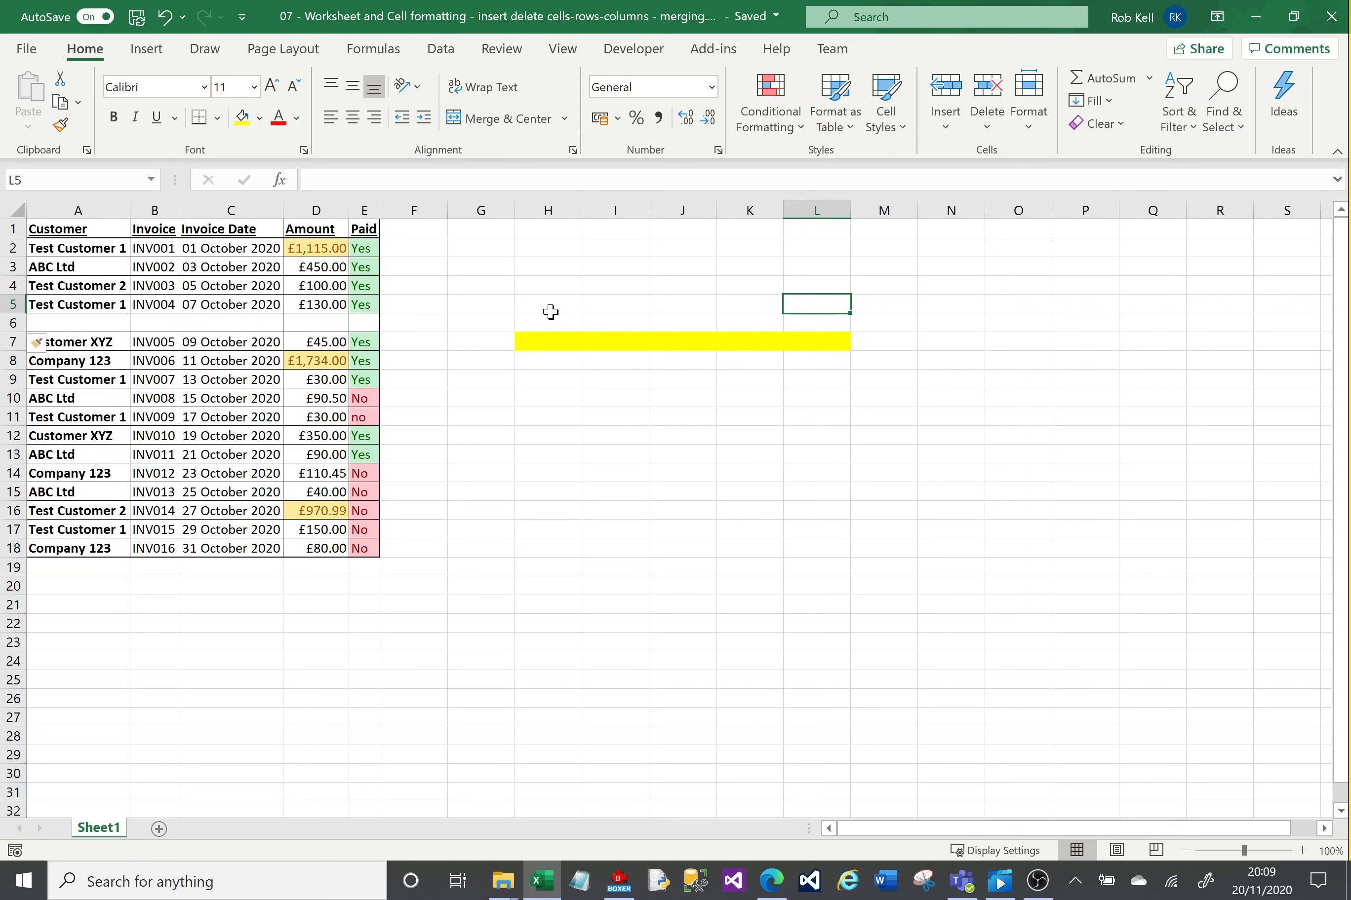
key(ctrl+z)
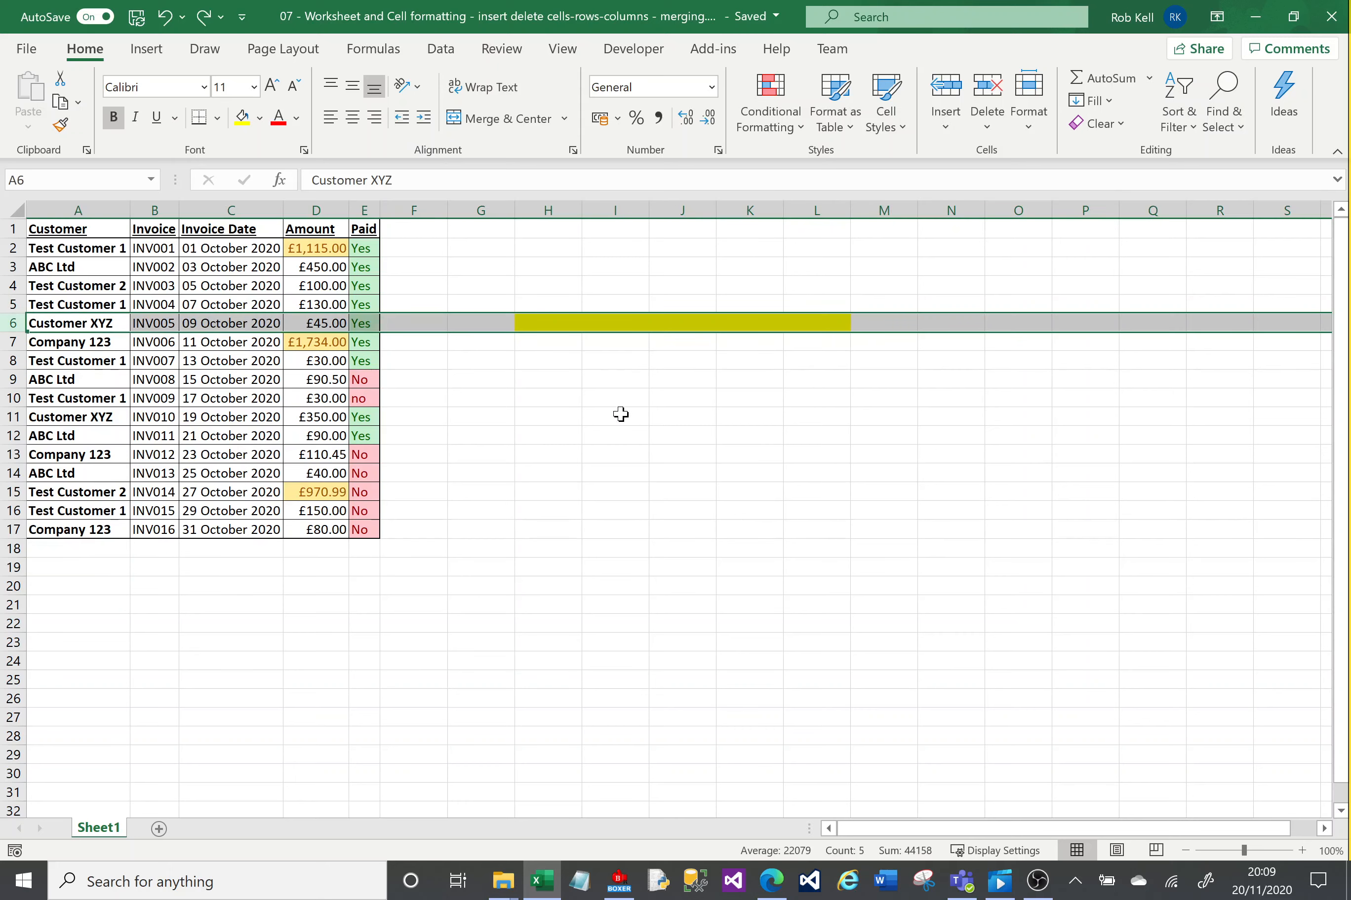
Insert a blank row above row 7, directly below the yellow cells, and undo the insertion.
click(14, 342)
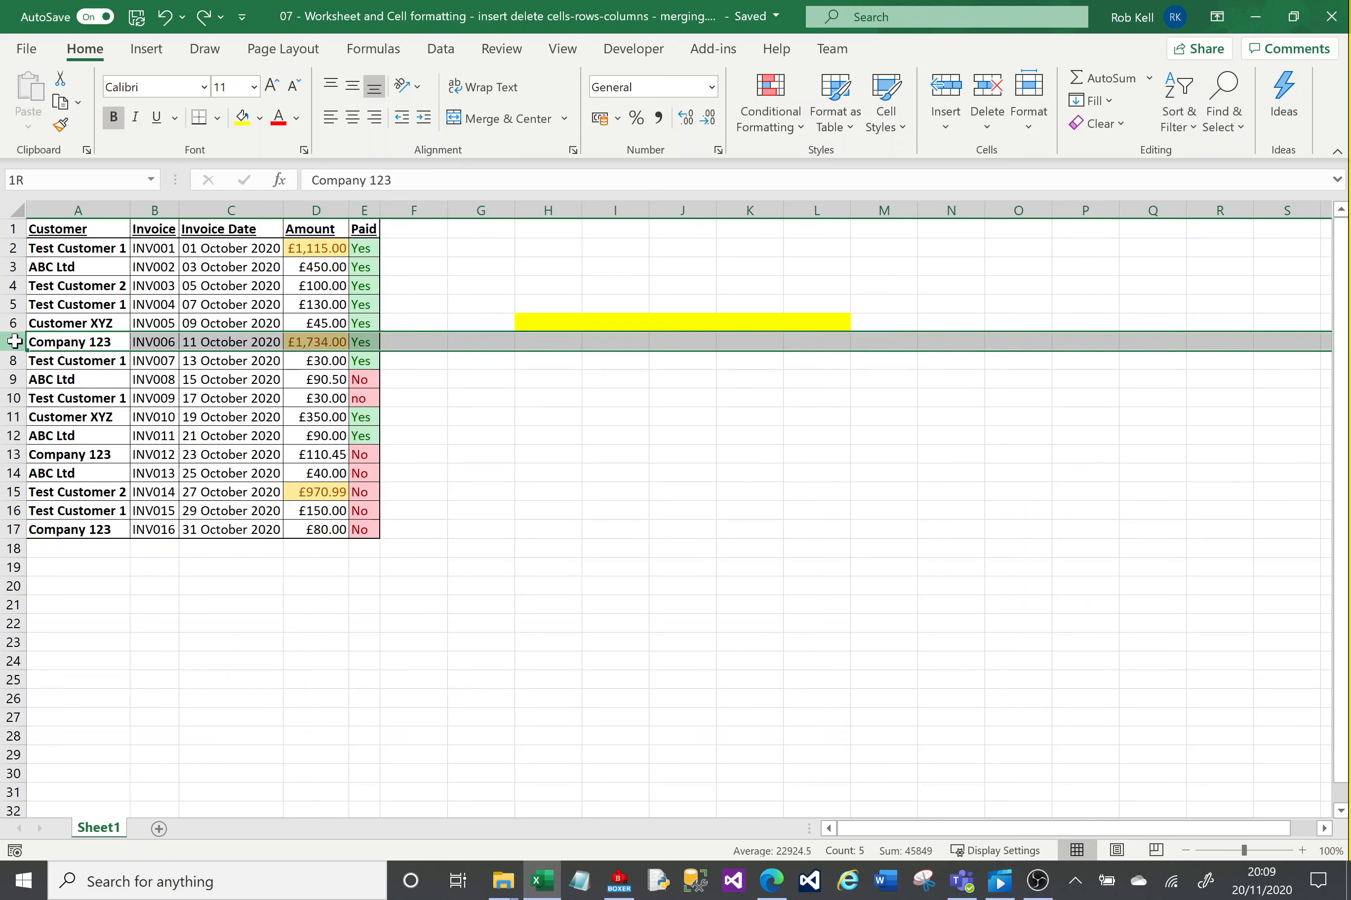
right_click(11, 341)
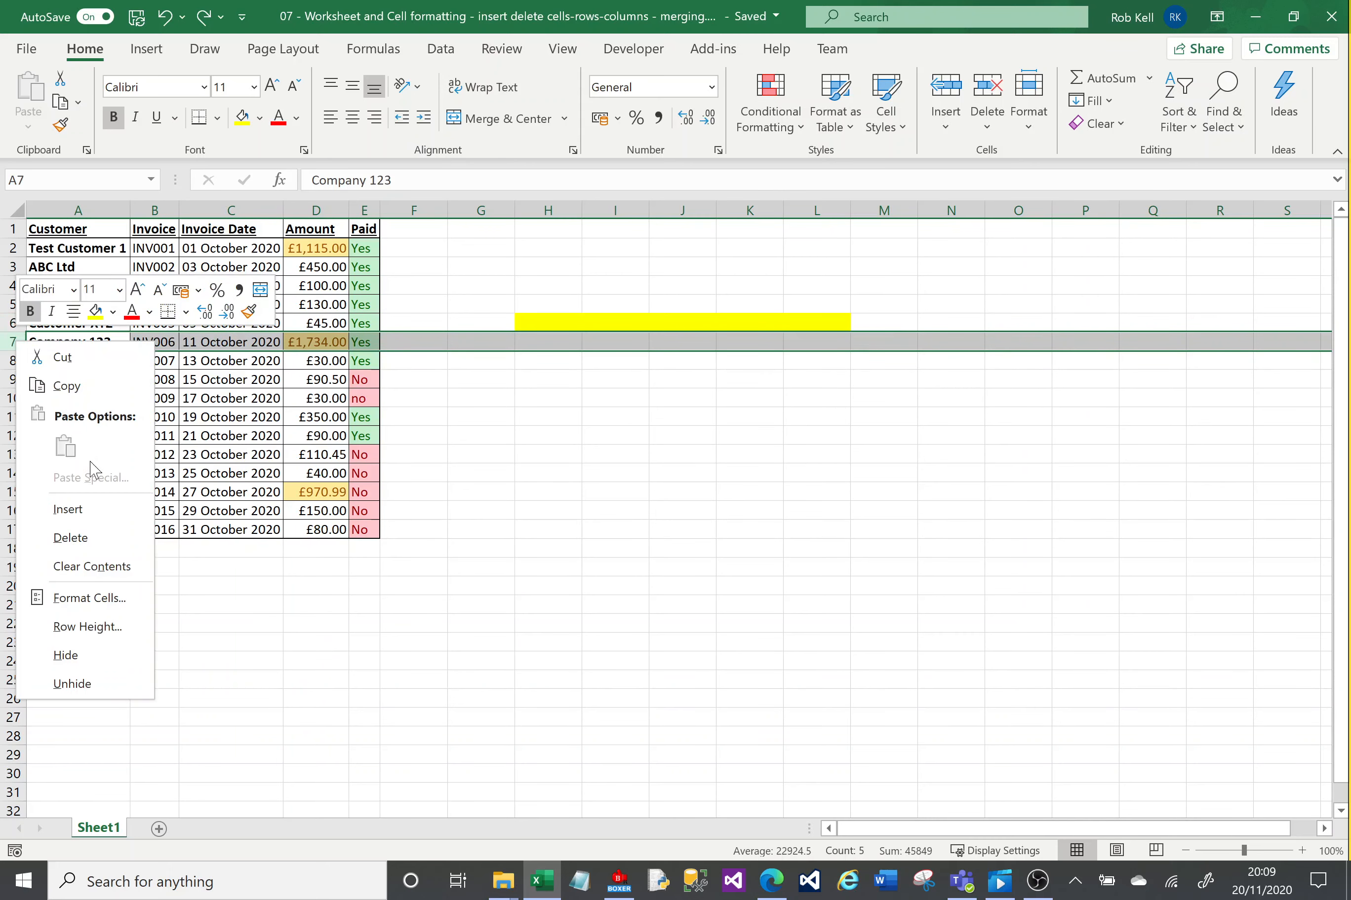
click(68, 509)
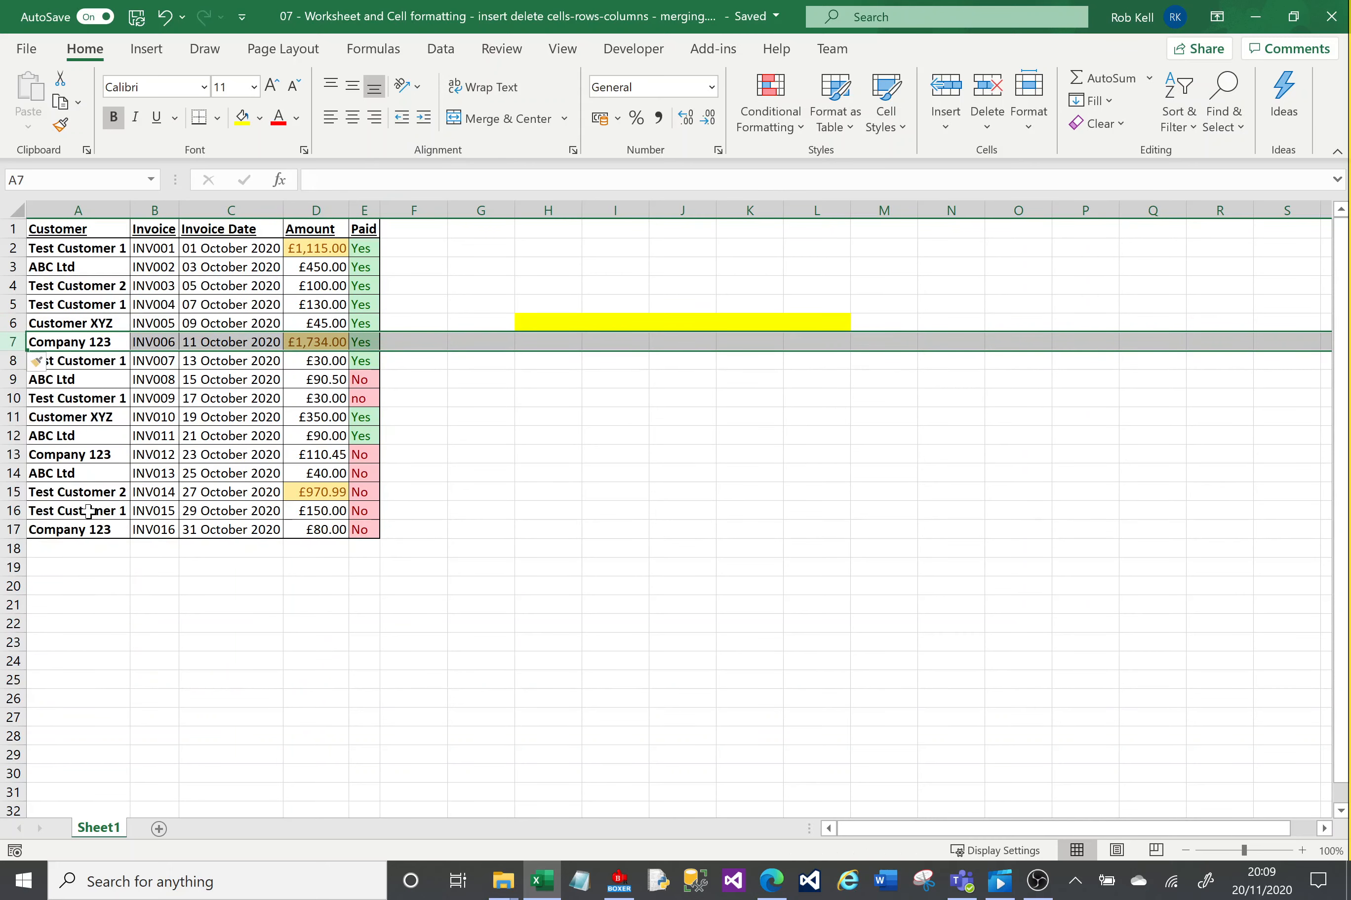
click(615, 404)
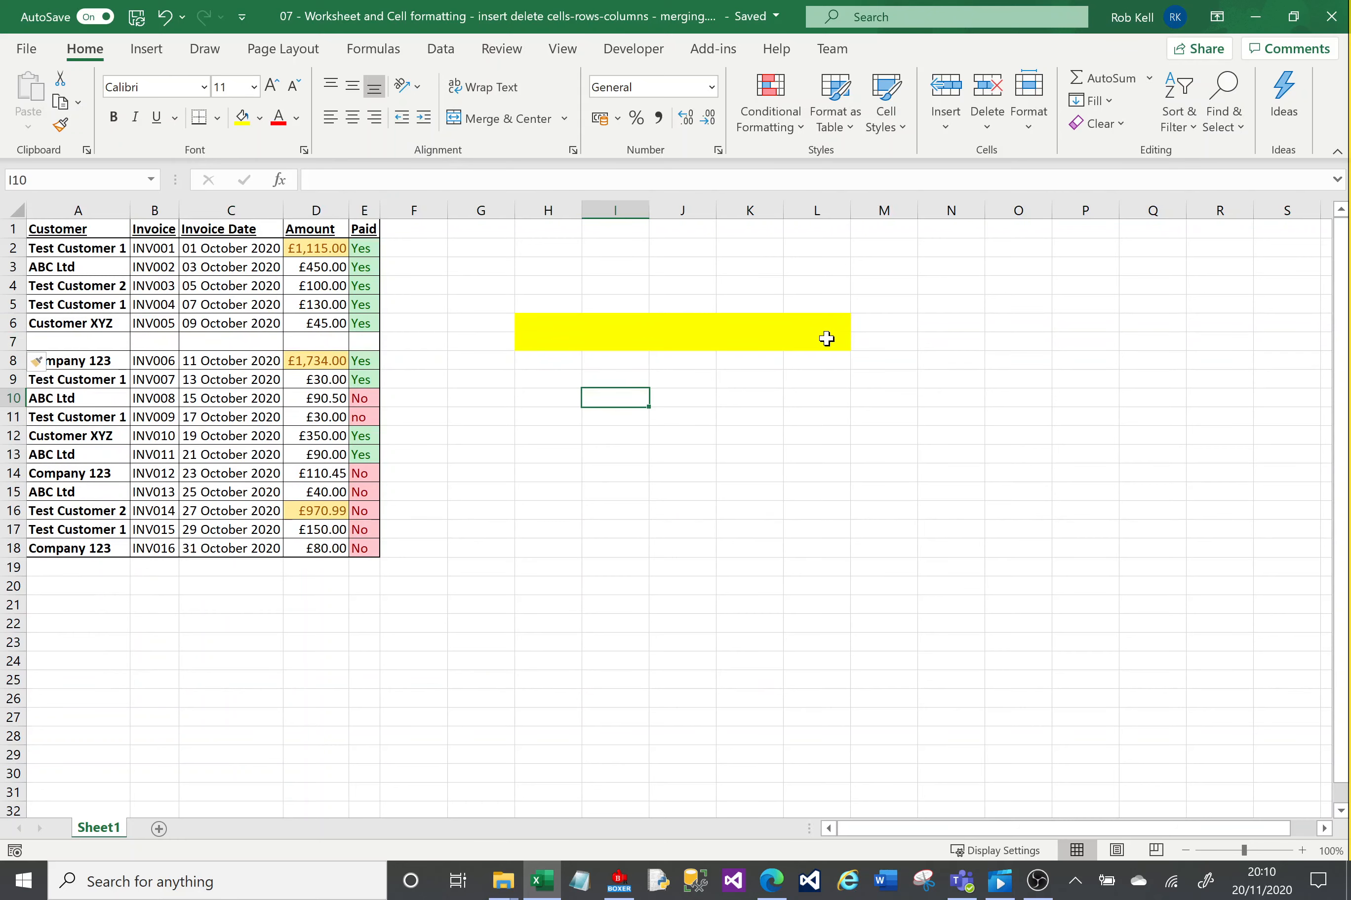
key(ctrl+z)
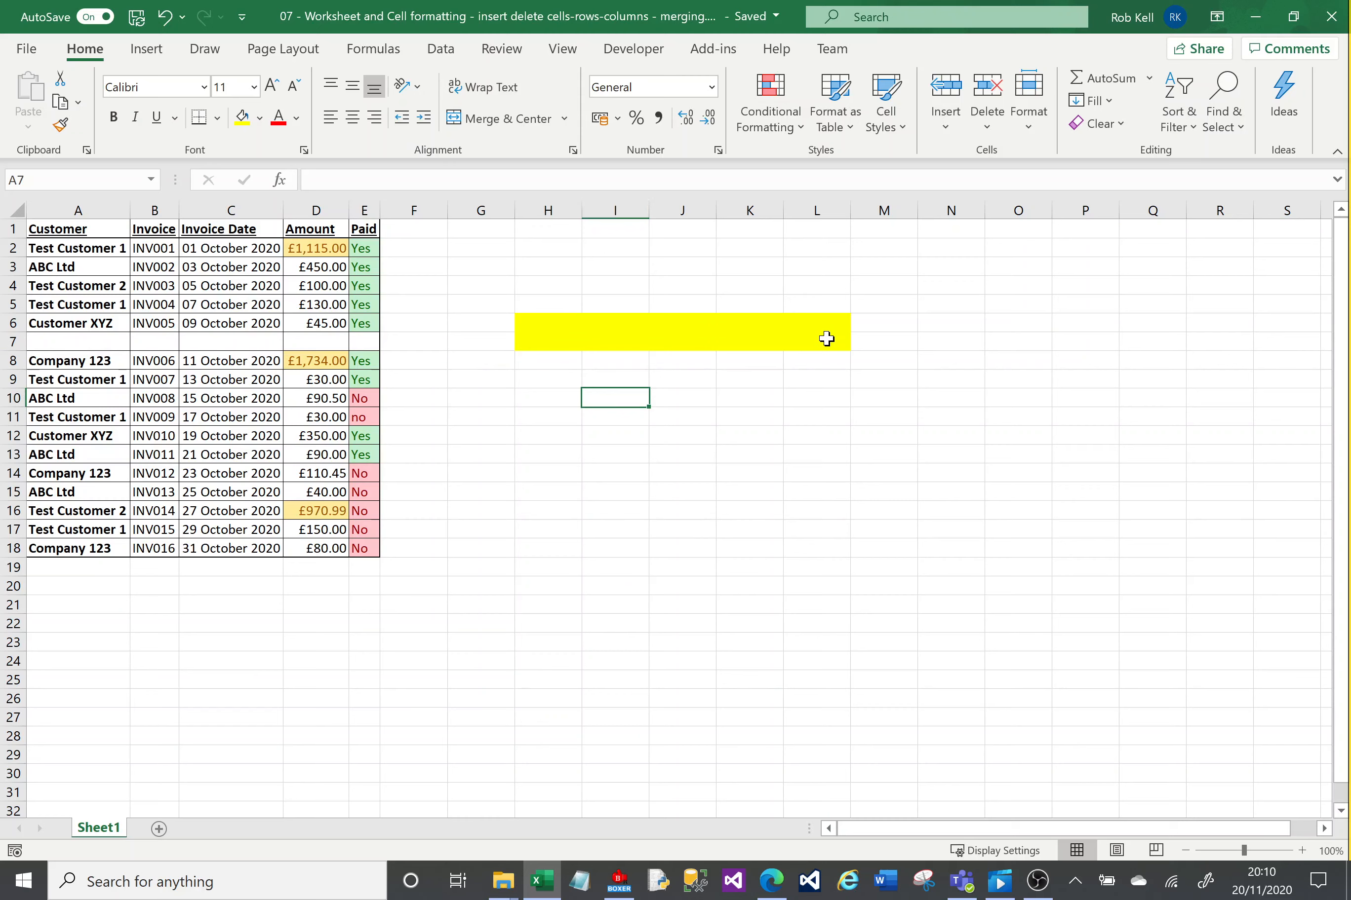
Fill cells H4:H13 with light orange.
drag(561, 286, 567, 459)
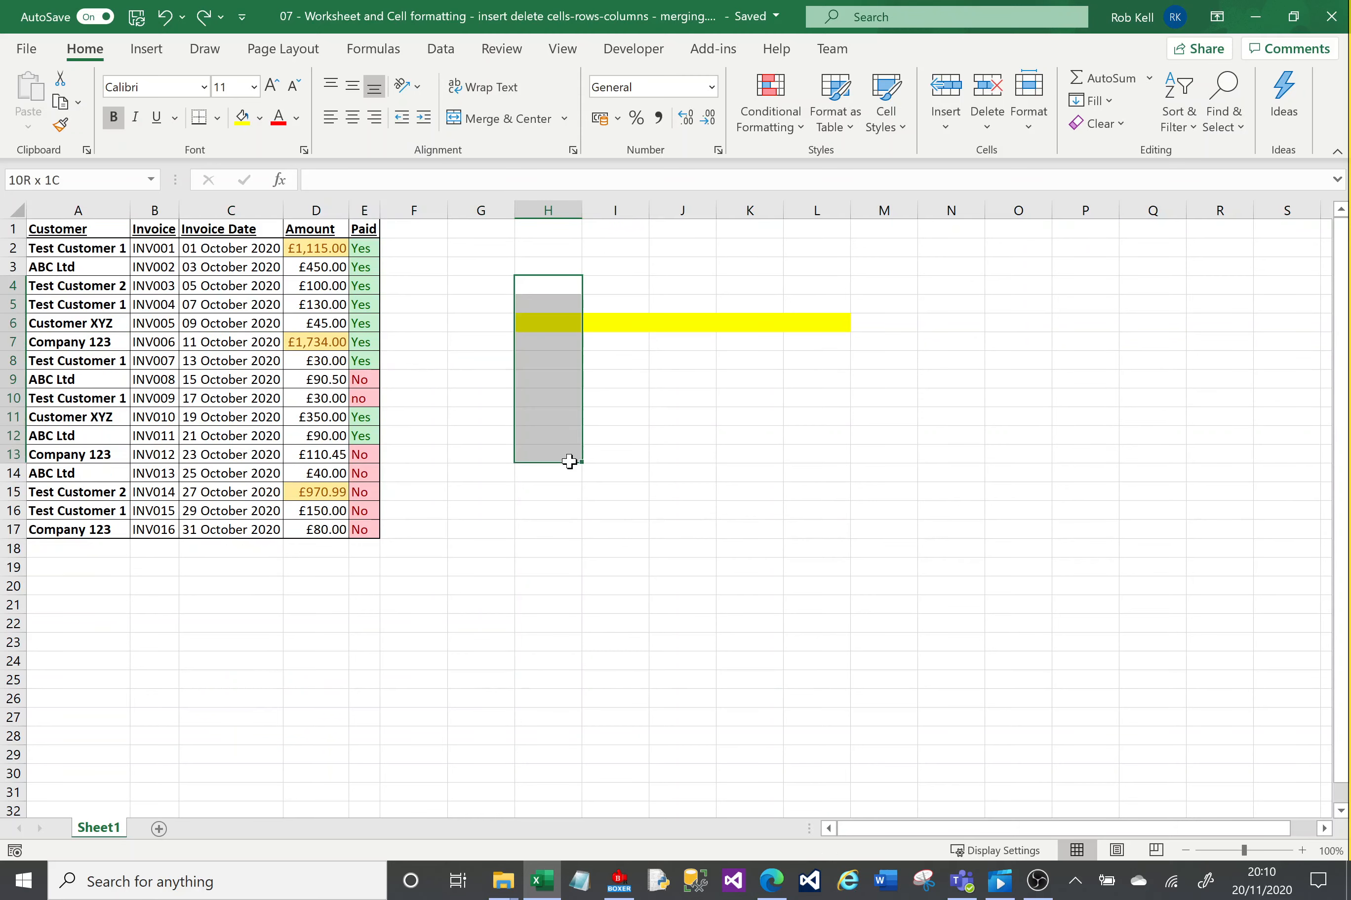
click(259, 118)
click(328, 211)
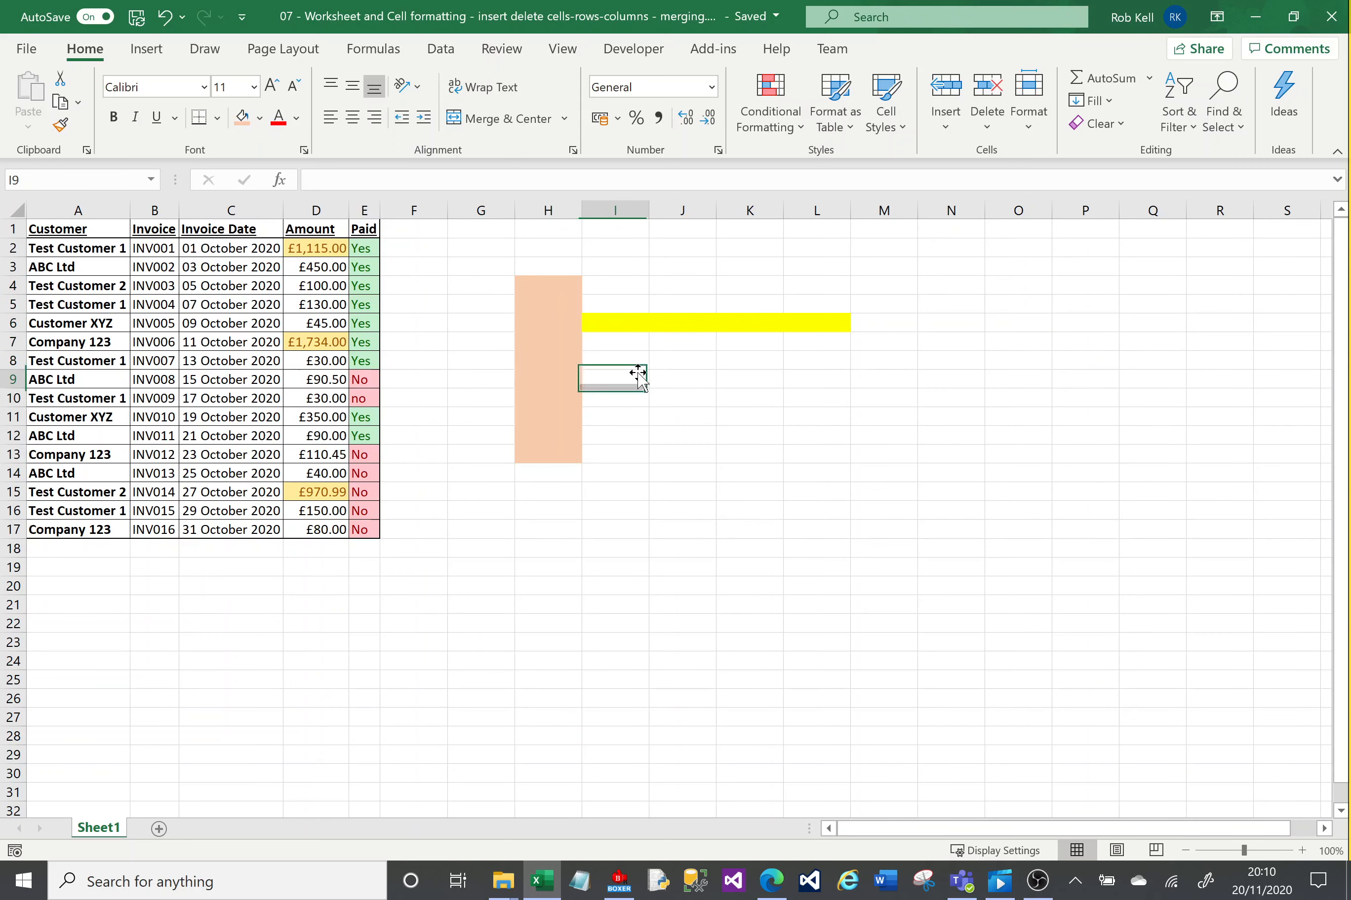
Insert a blank column before column H, ahead of the light orange cells.
click(552, 209)
right_click(556, 203)
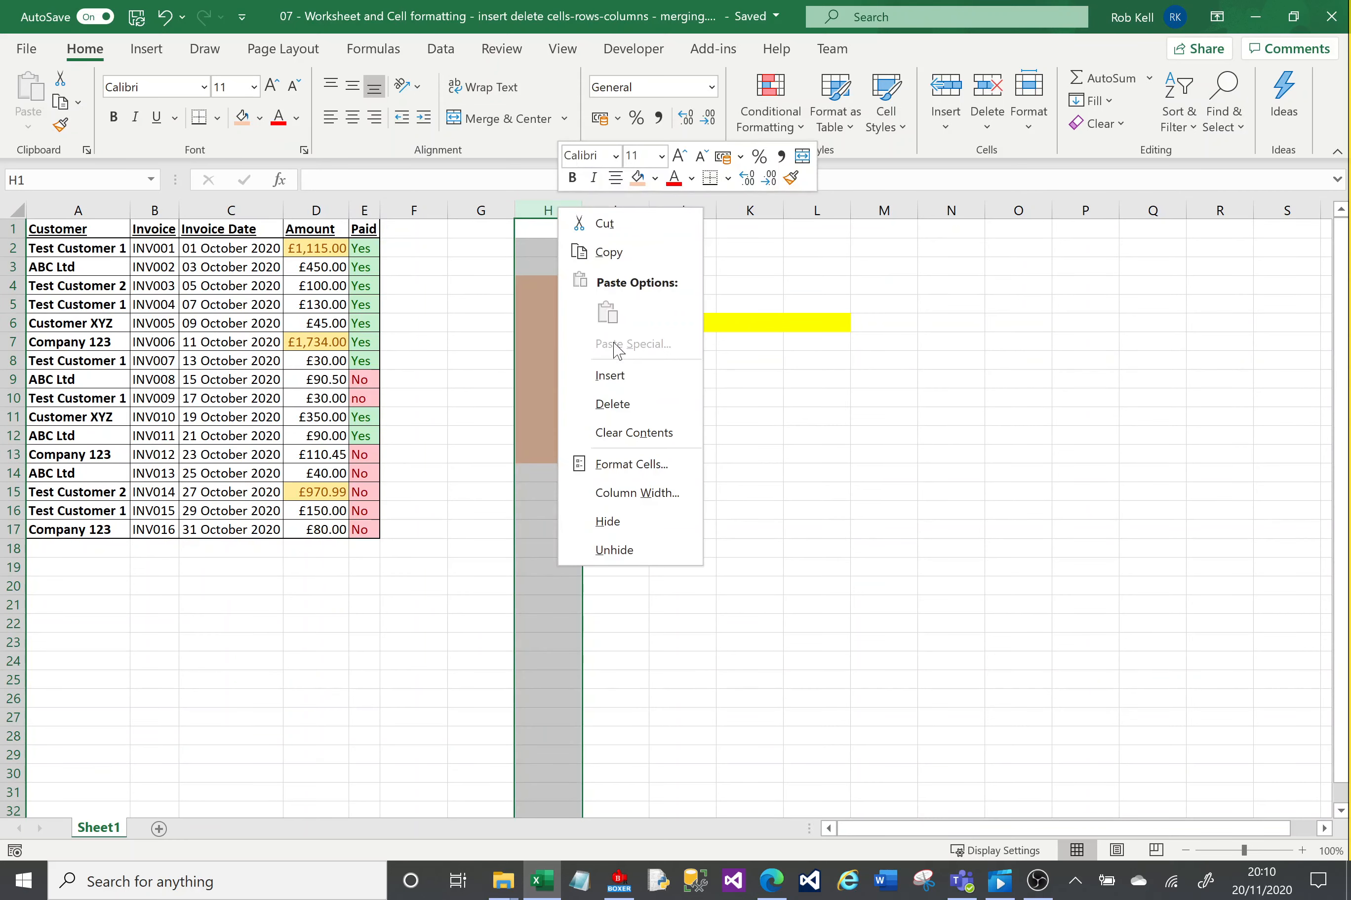
click(616, 379)
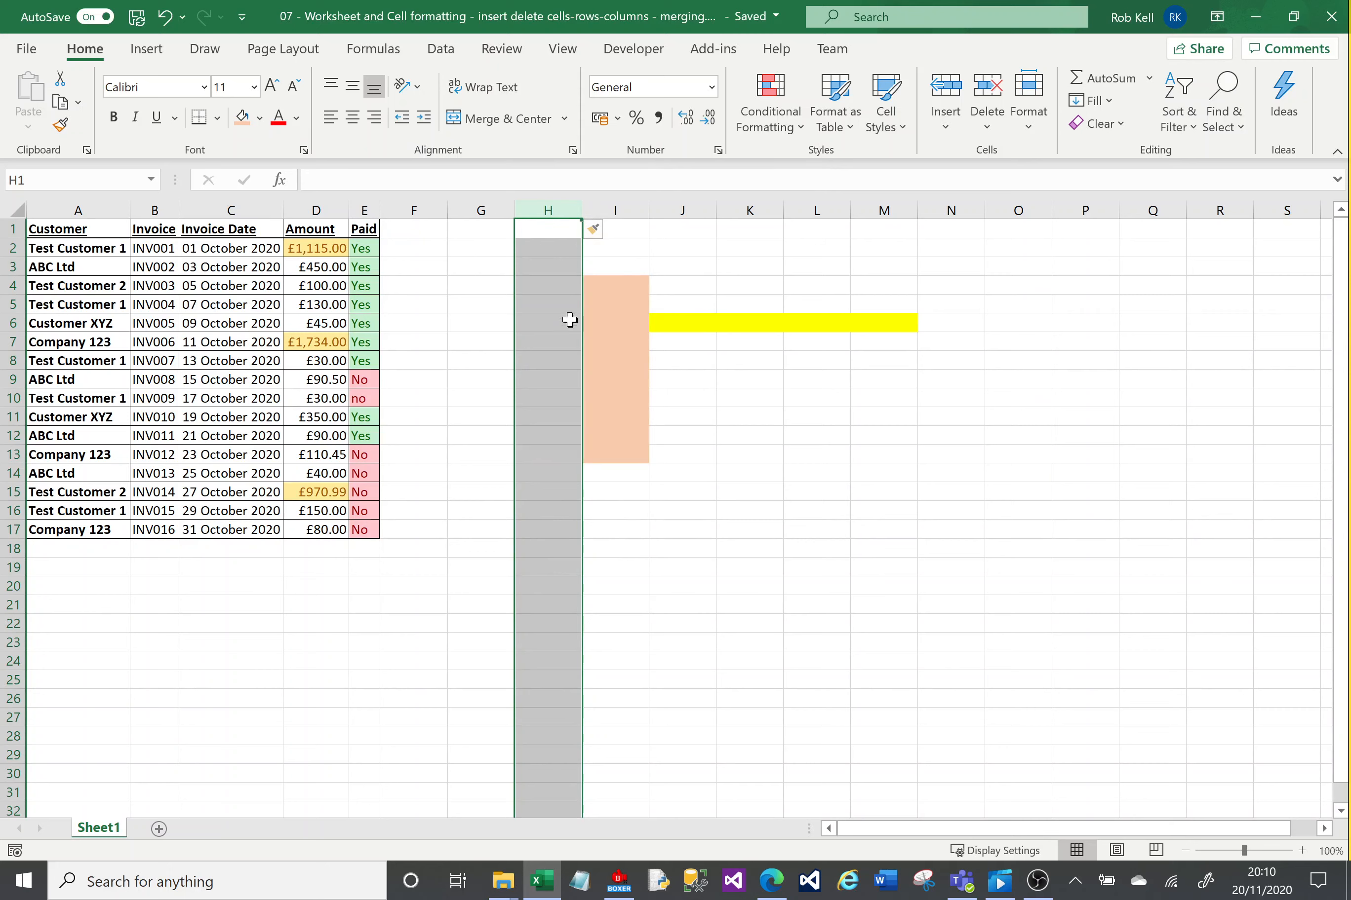
Insert a new column before column J, between the light orange block and the yellow cells.
click(688, 206)
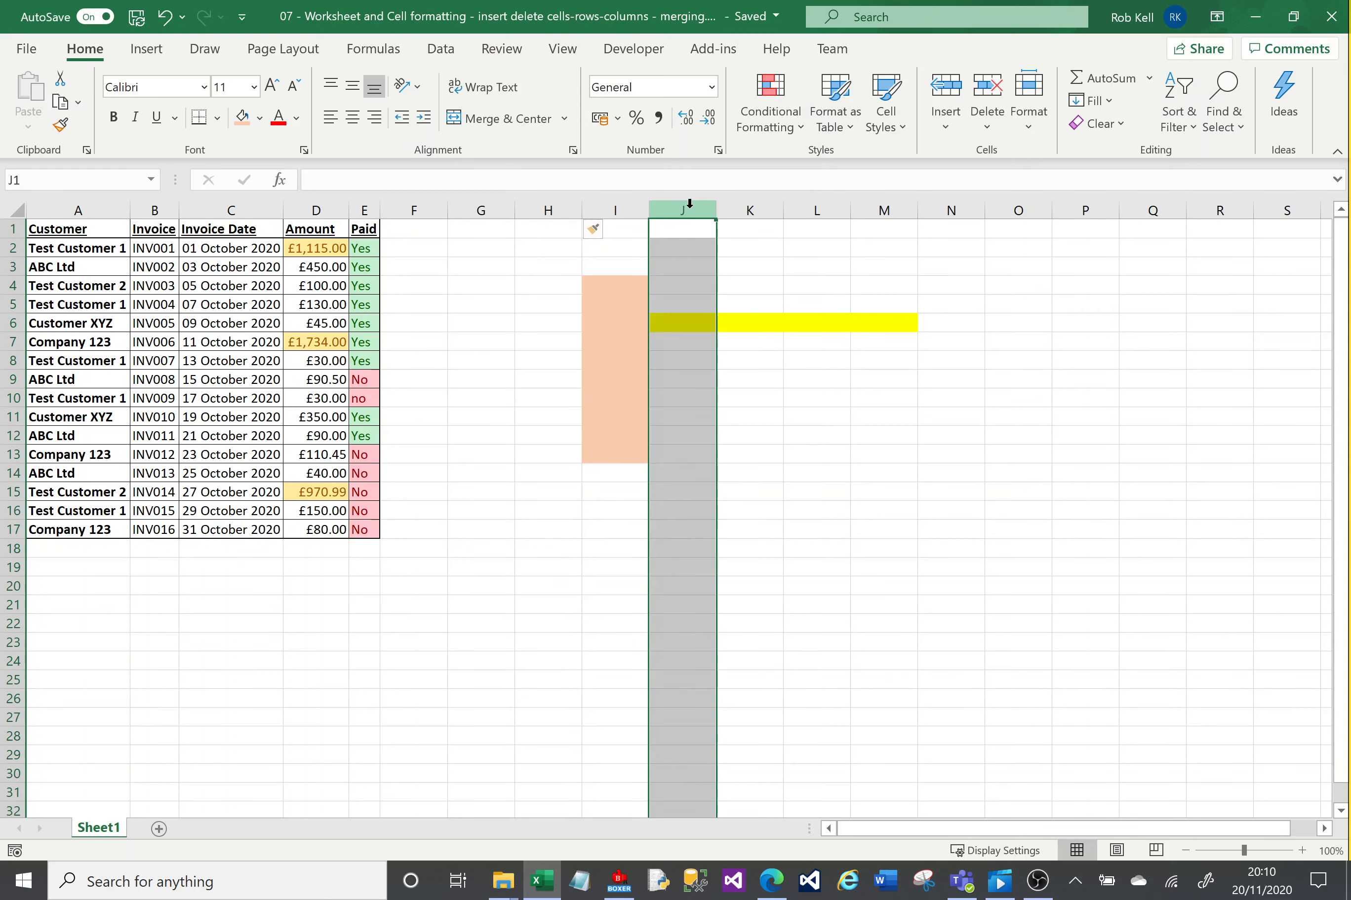
click(243, 117)
key(ctrl+z)
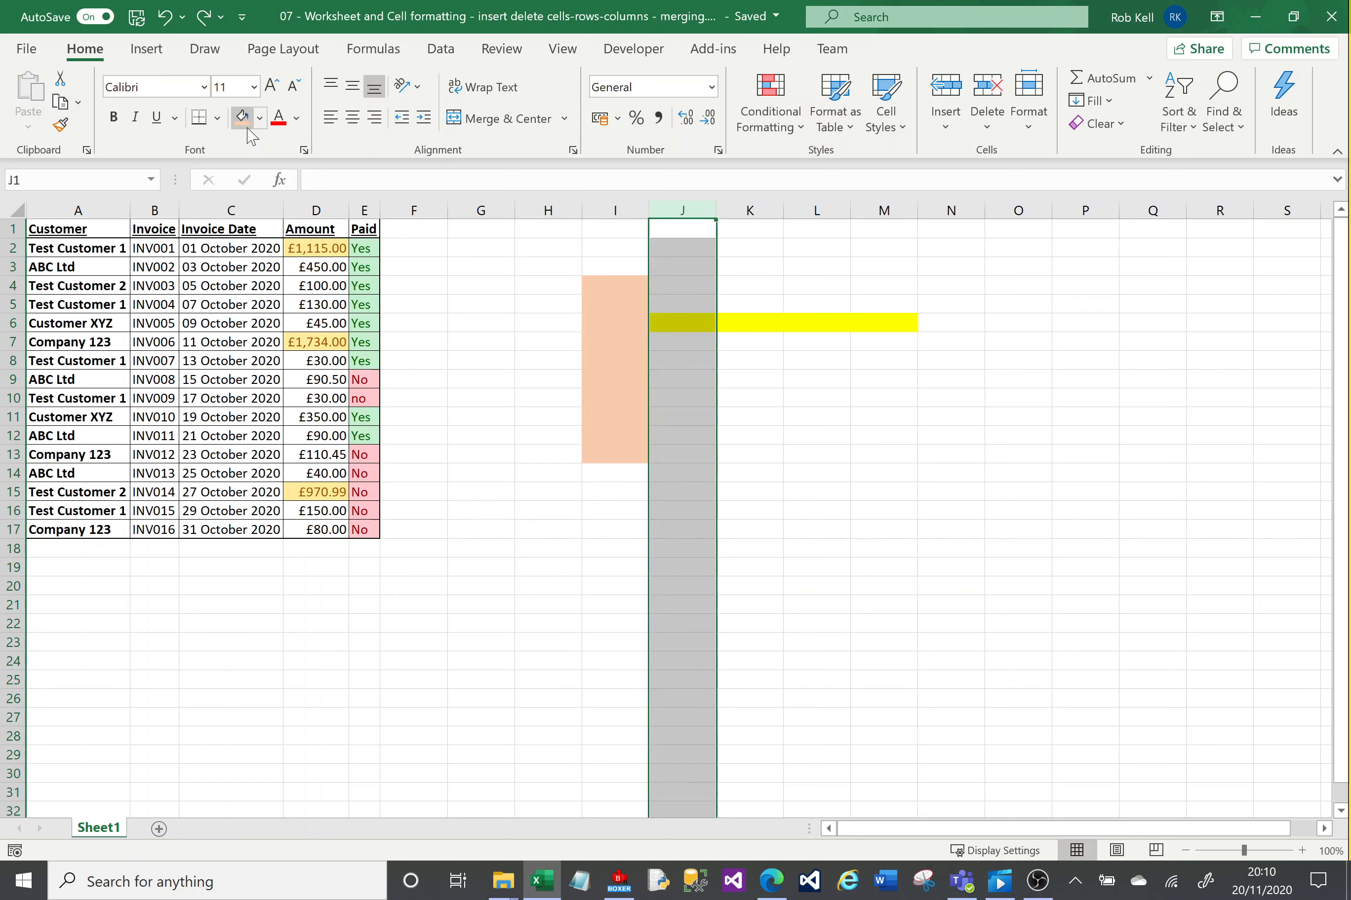
right_click(693, 207)
click(750, 375)
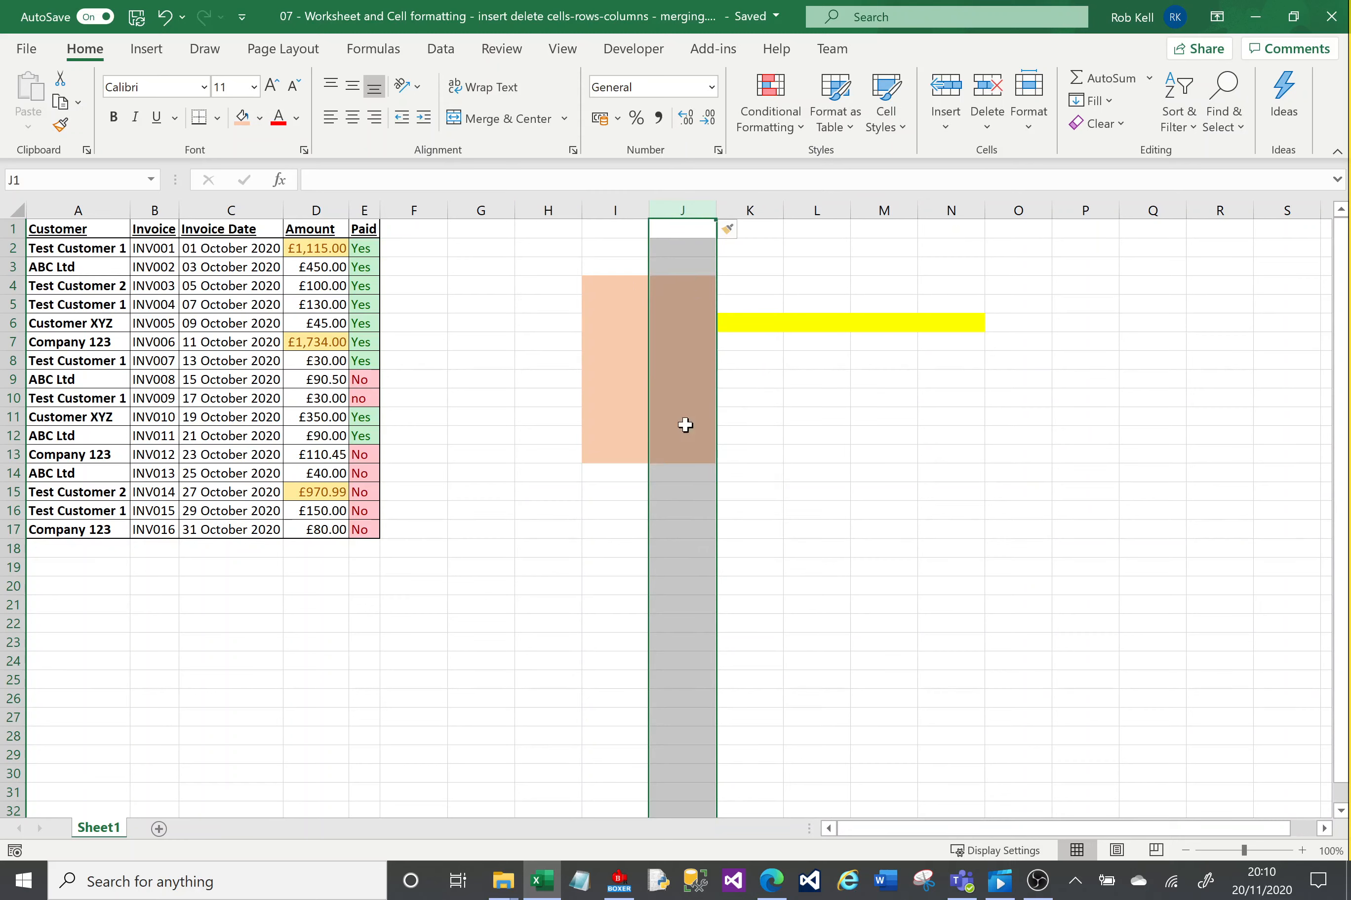
click(685, 455)
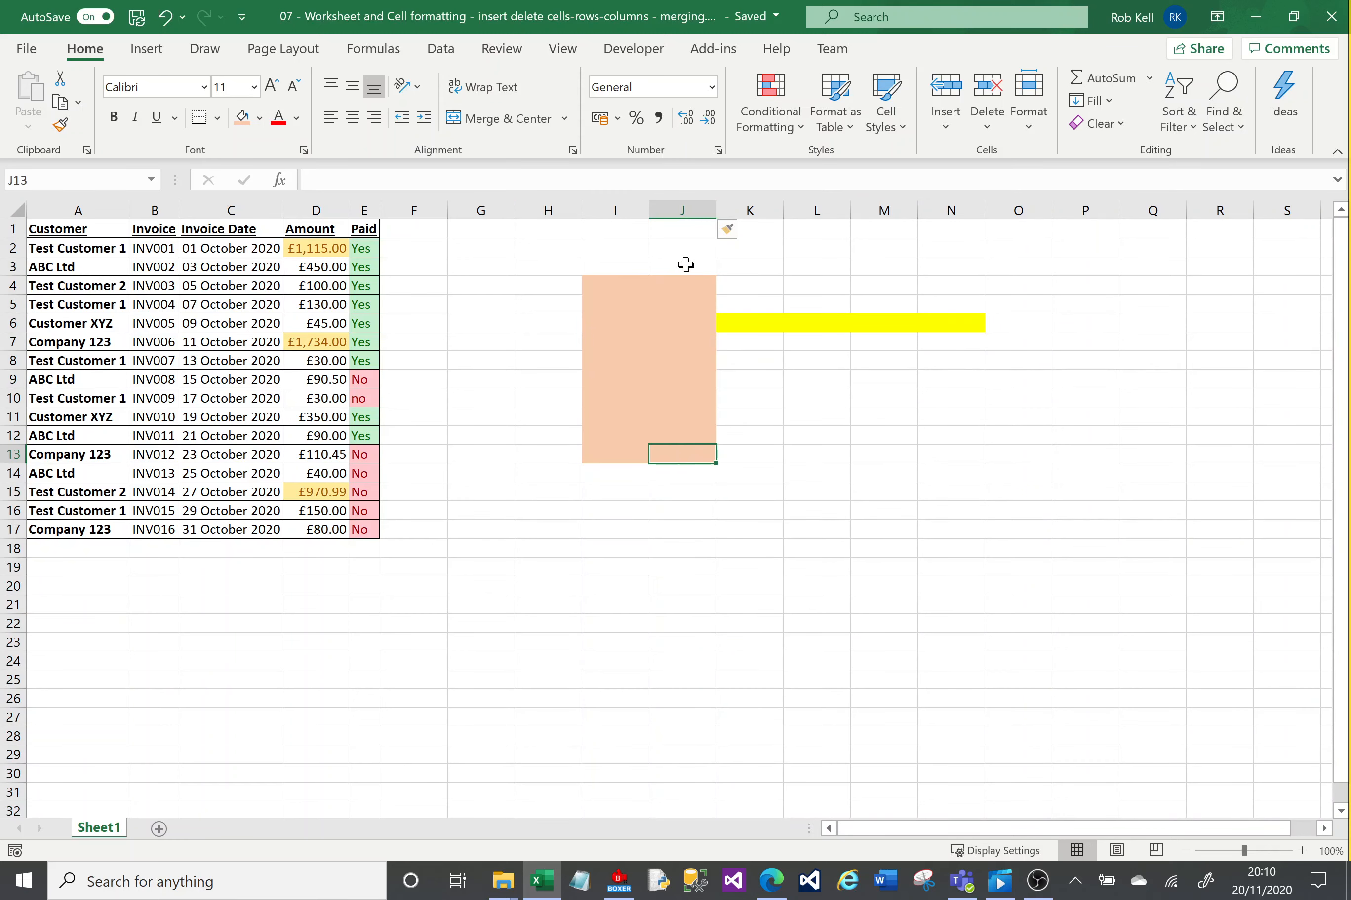
Delete columns H to O together with their coloured cells.
click(555, 264)
drag(545, 206, 1000, 207)
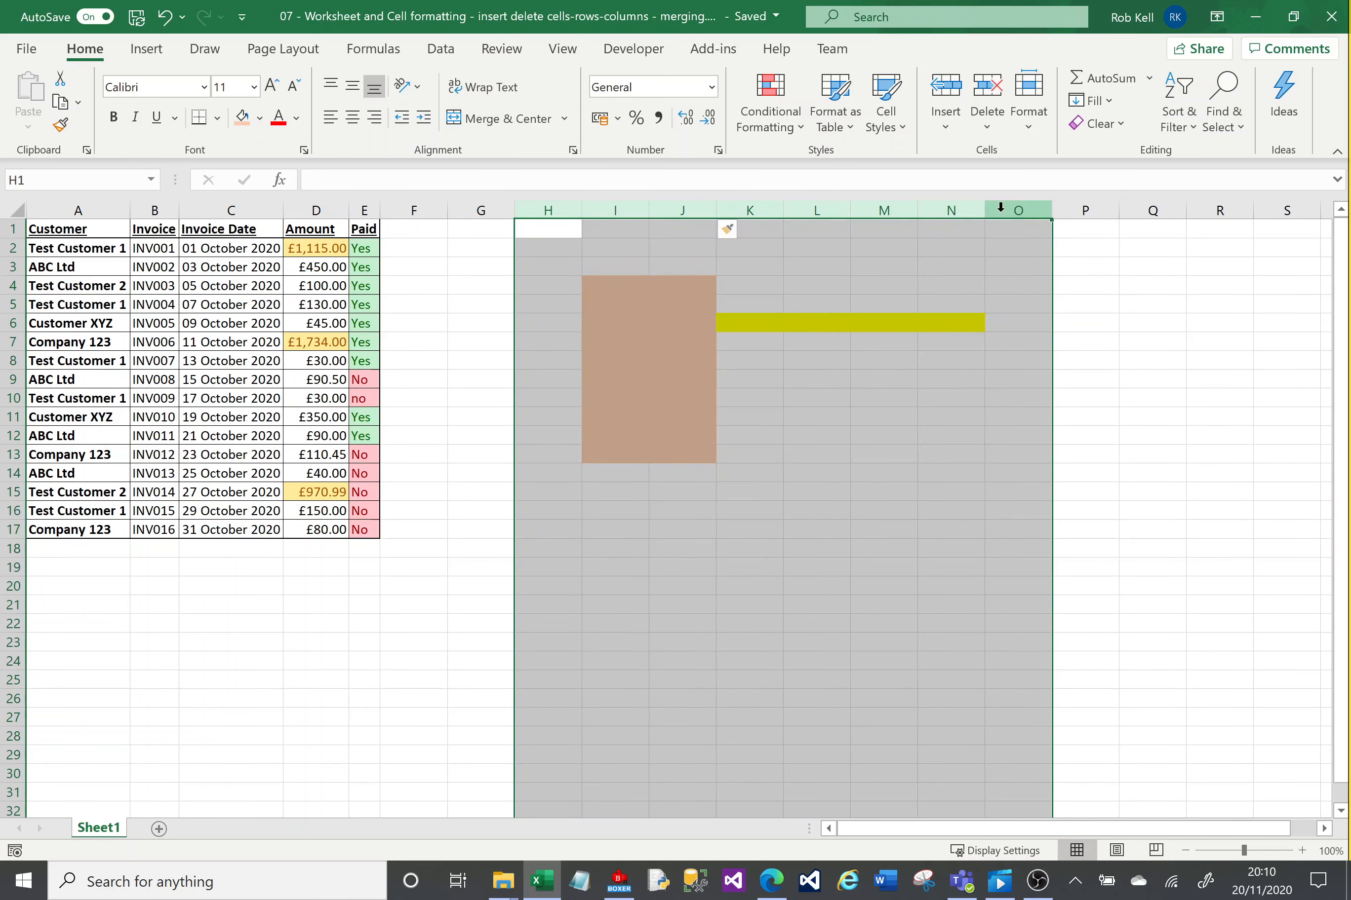
right_click(620, 204)
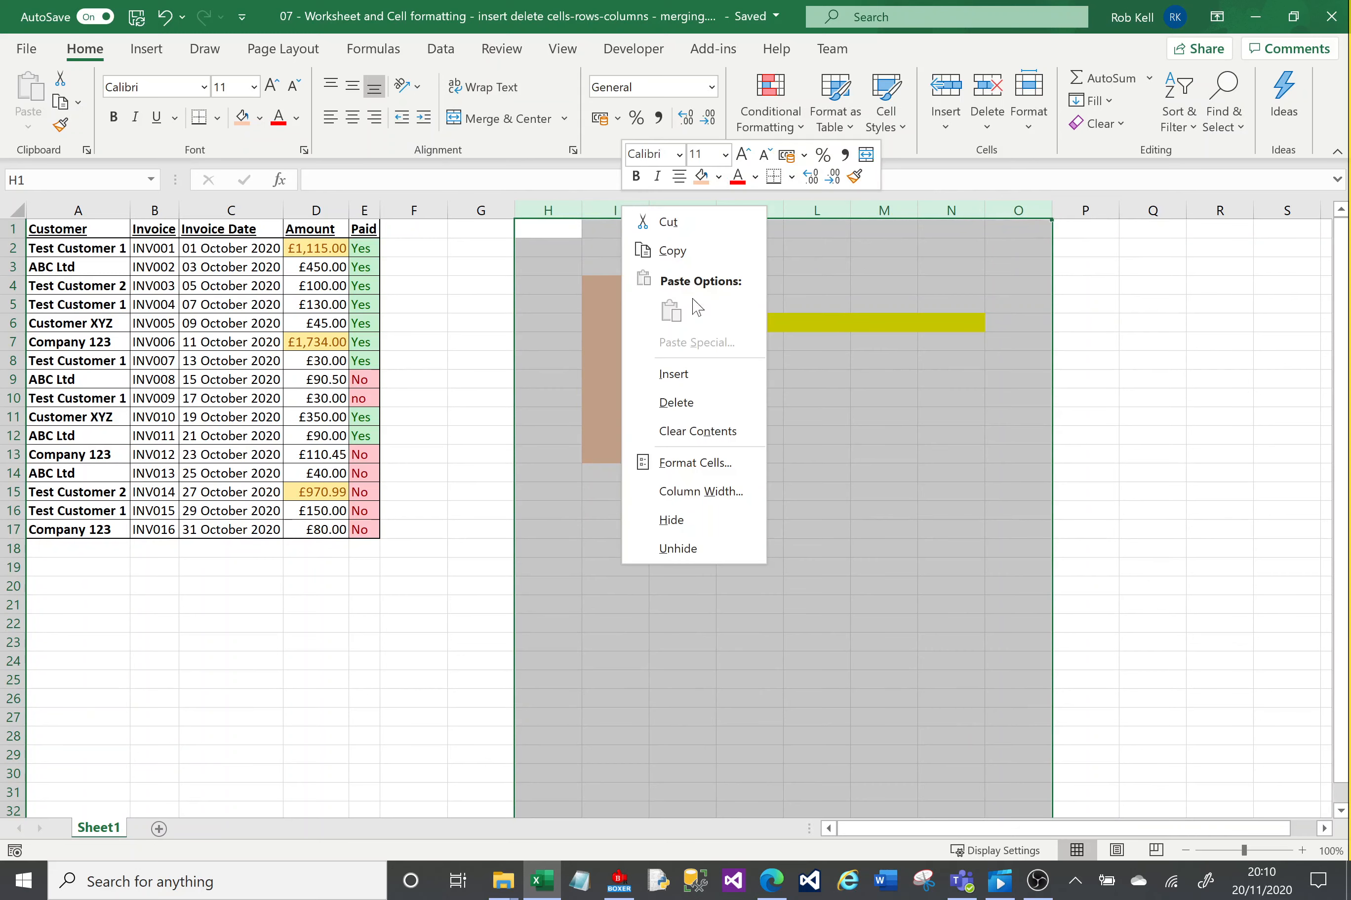
click(676, 403)
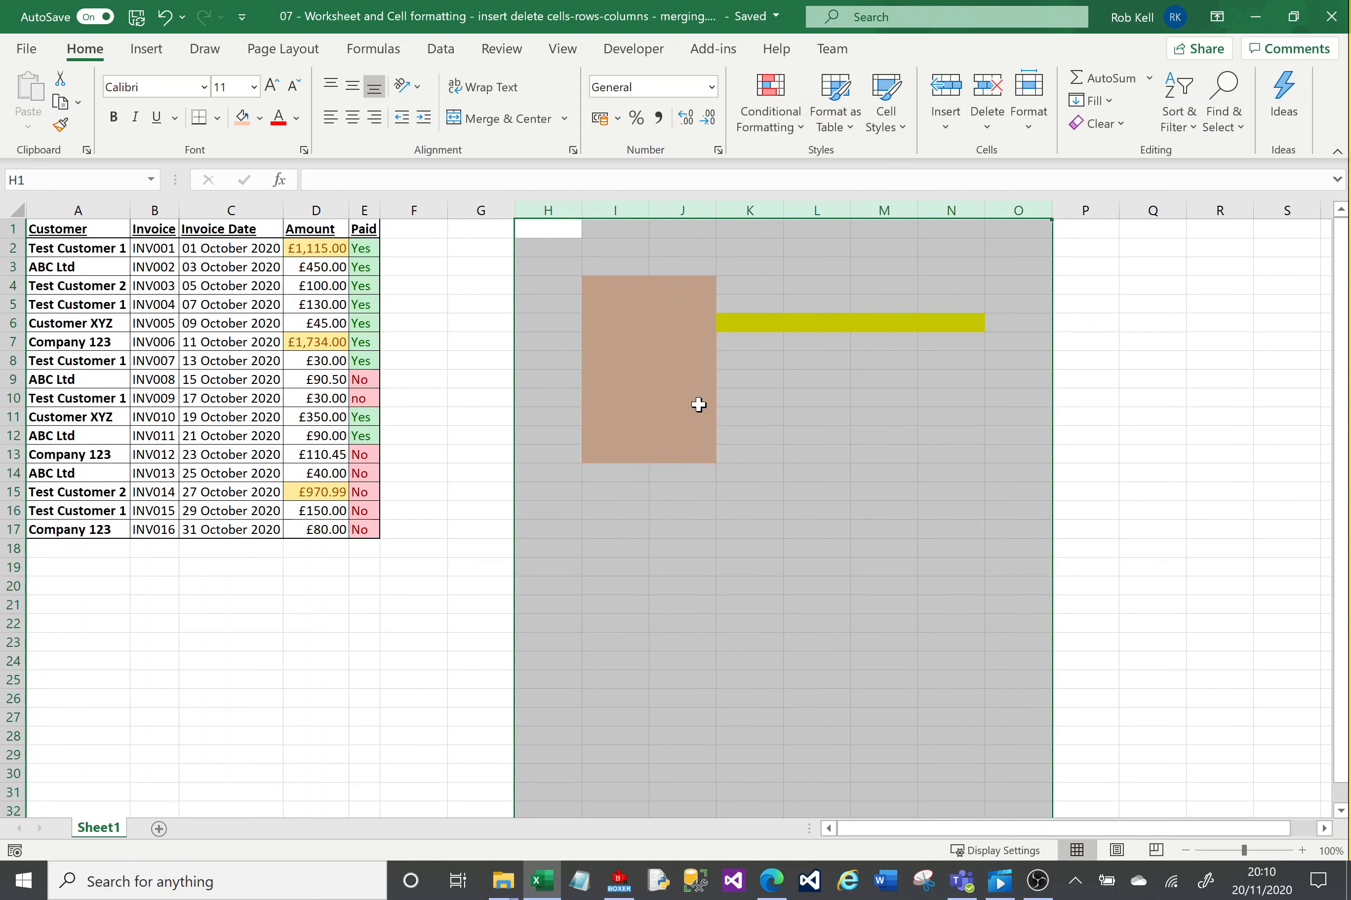
click(501, 348)
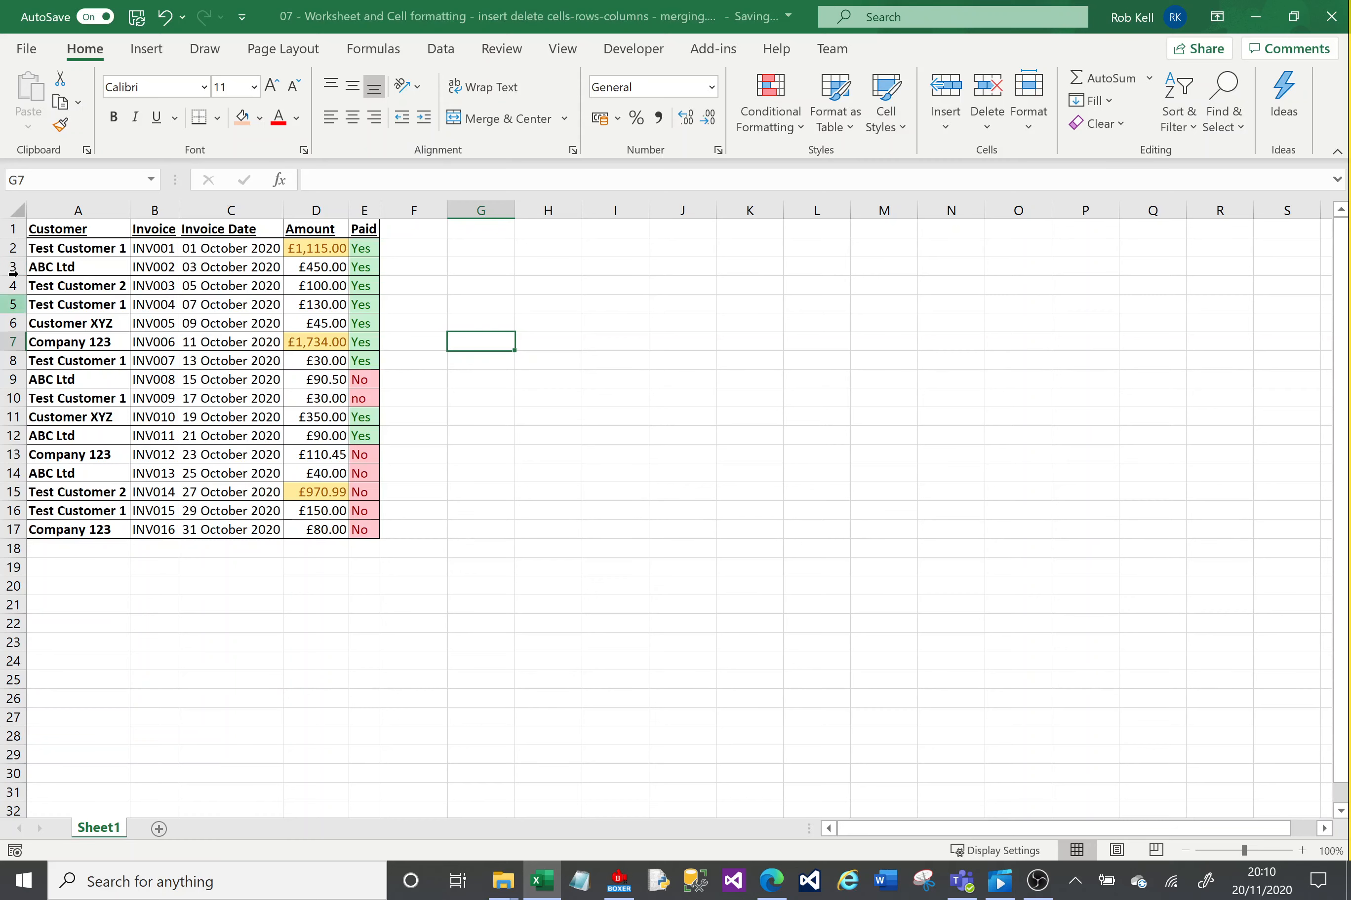
click(8, 248)
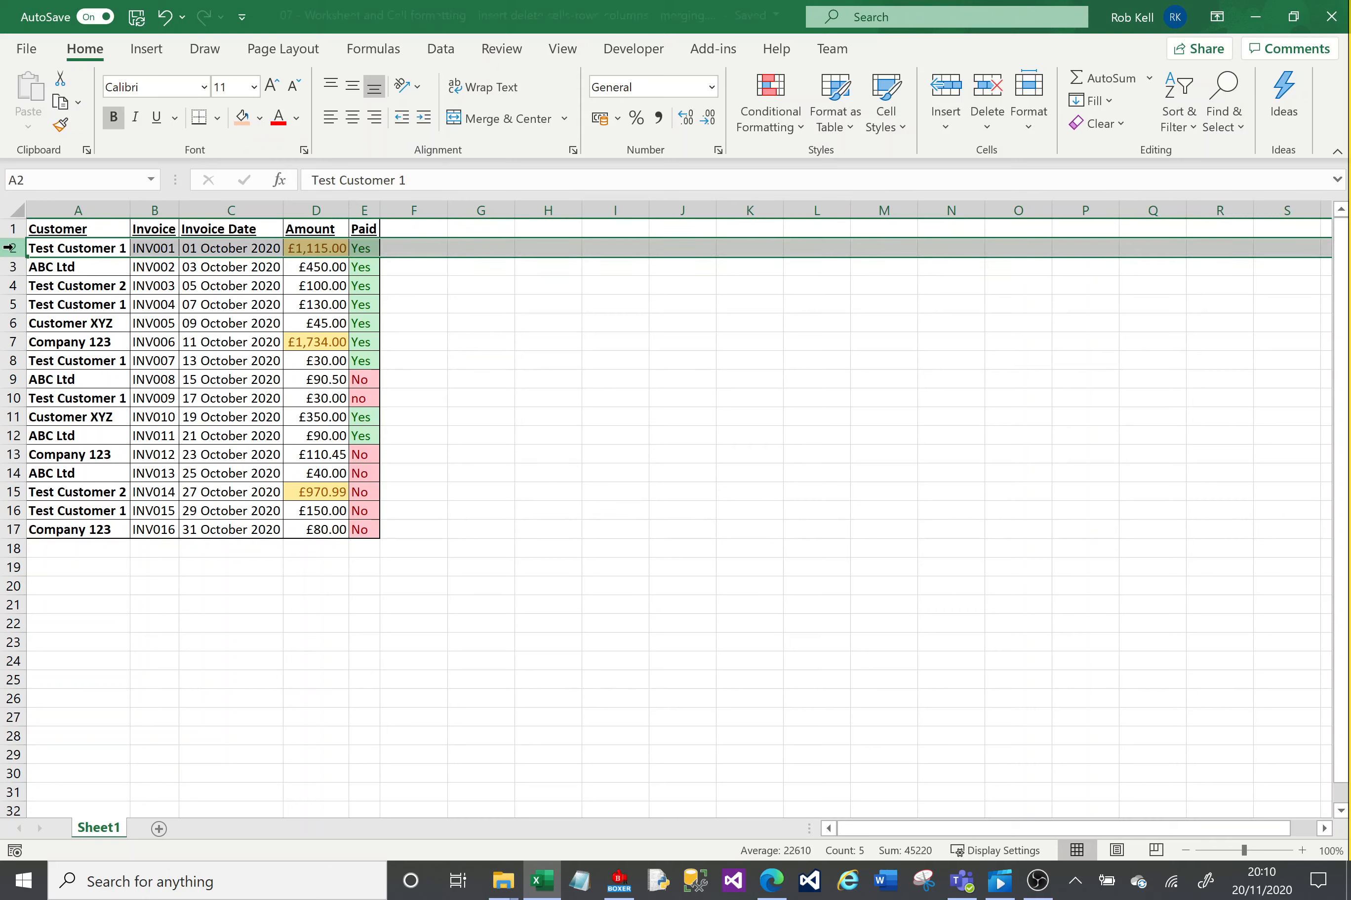
right_click(7, 248)
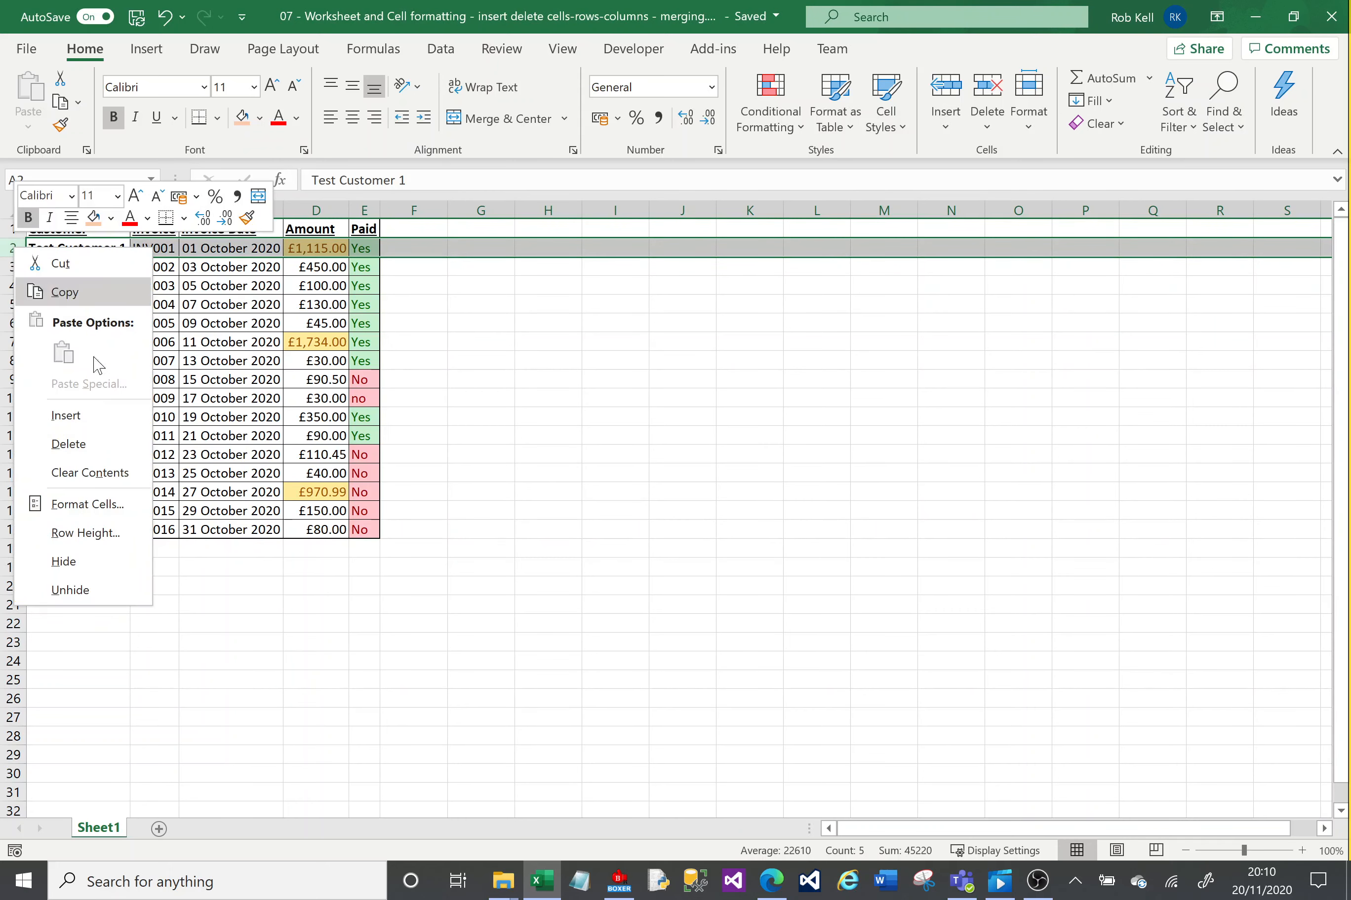
key(Escape)
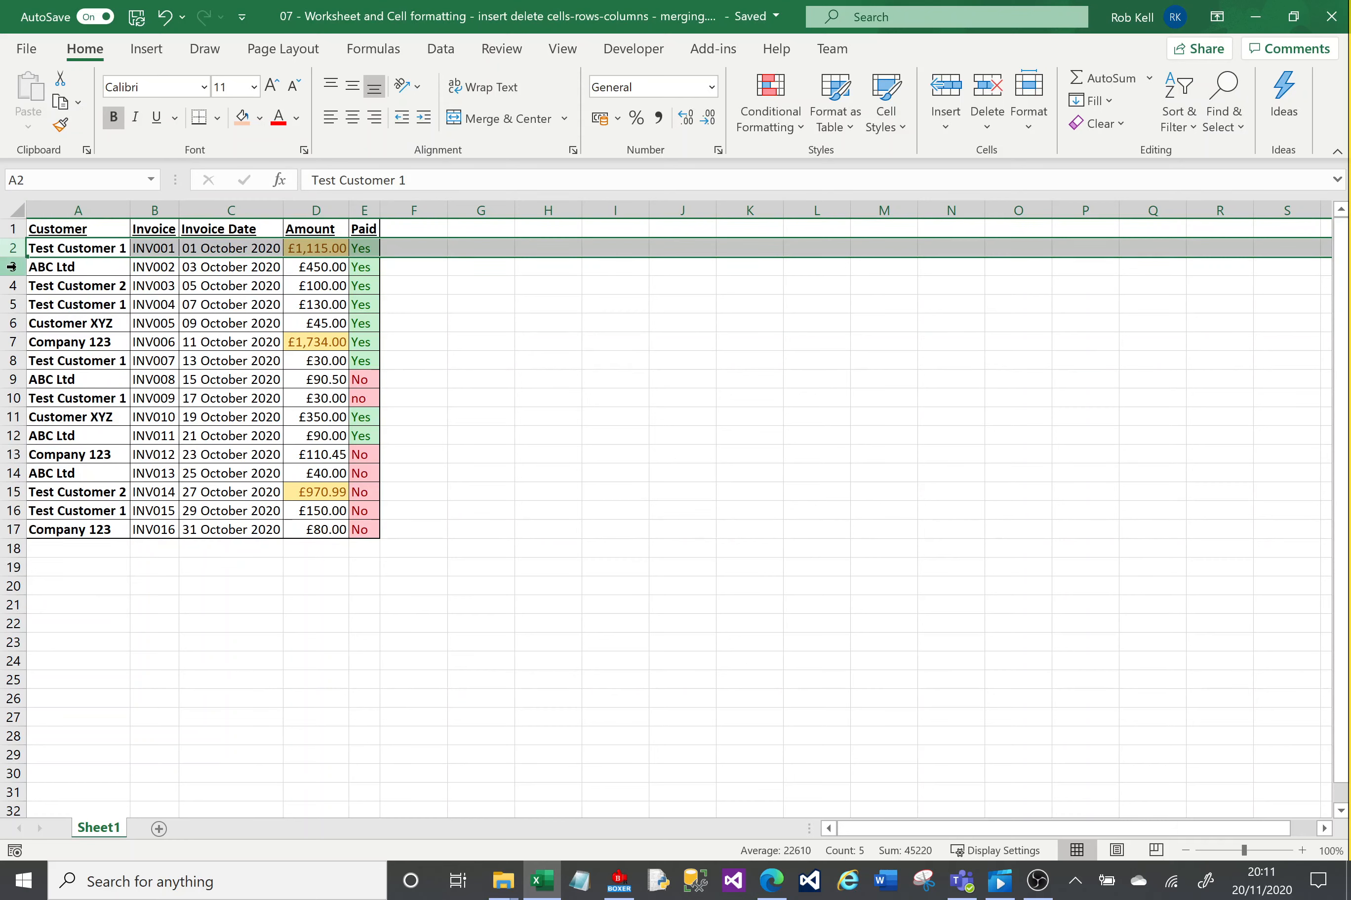
click(230, 246)
click(291, 250)
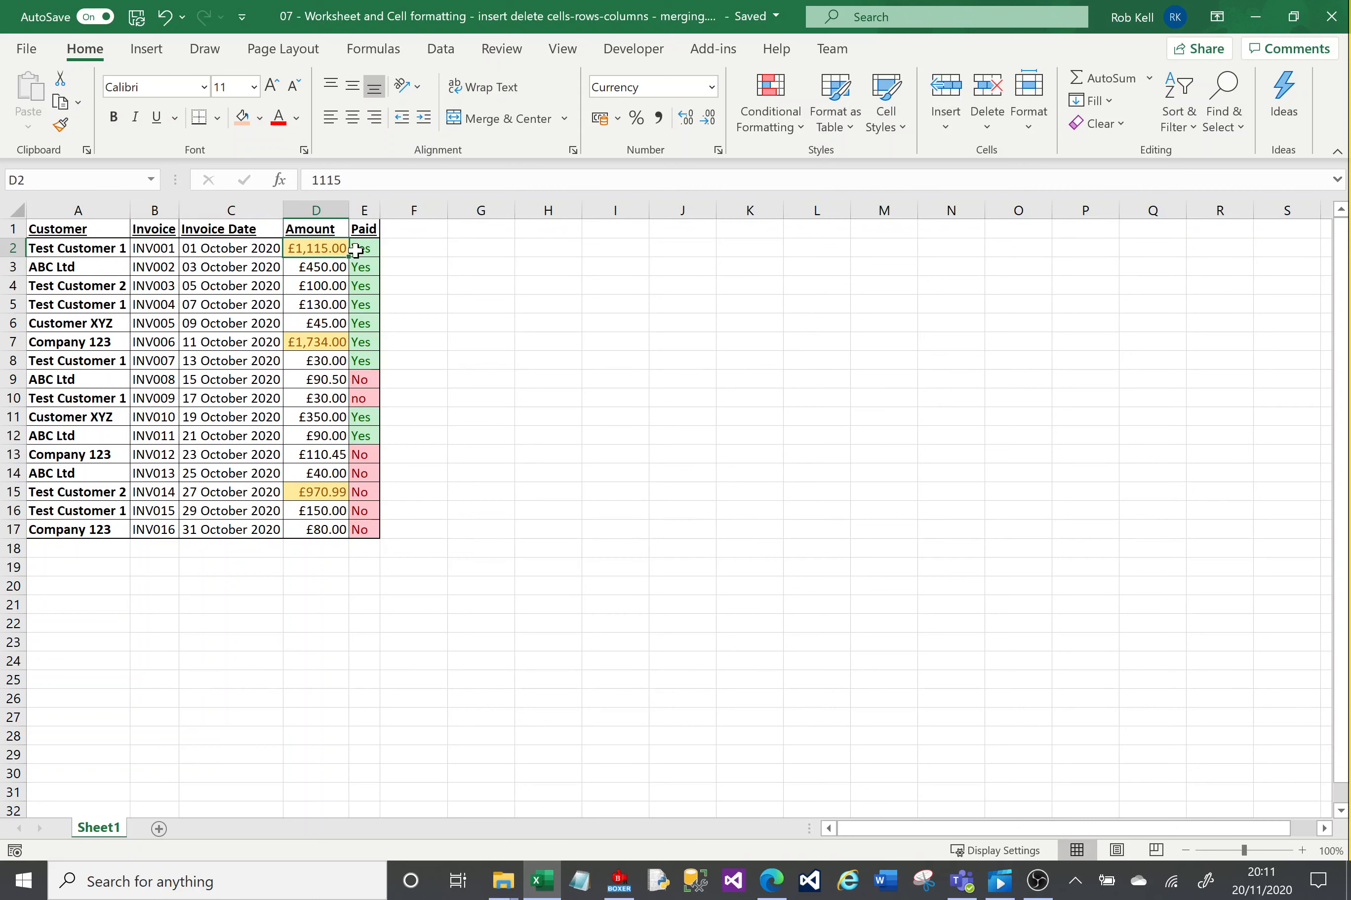
click(361, 247)
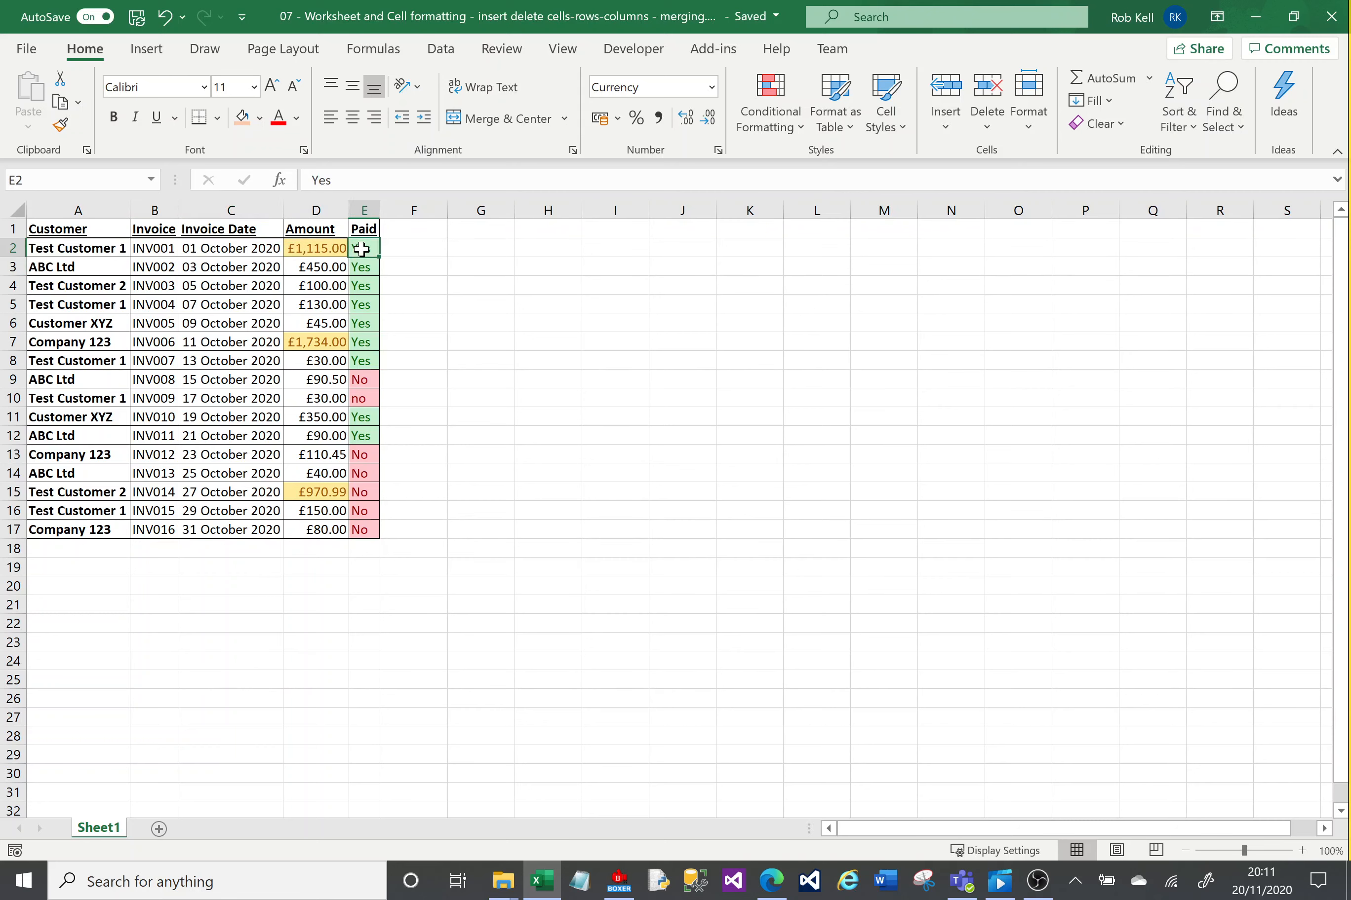
Insert a blank row above row 3 of the invoice table, between invoices INV001 and INV002.
click(9, 267)
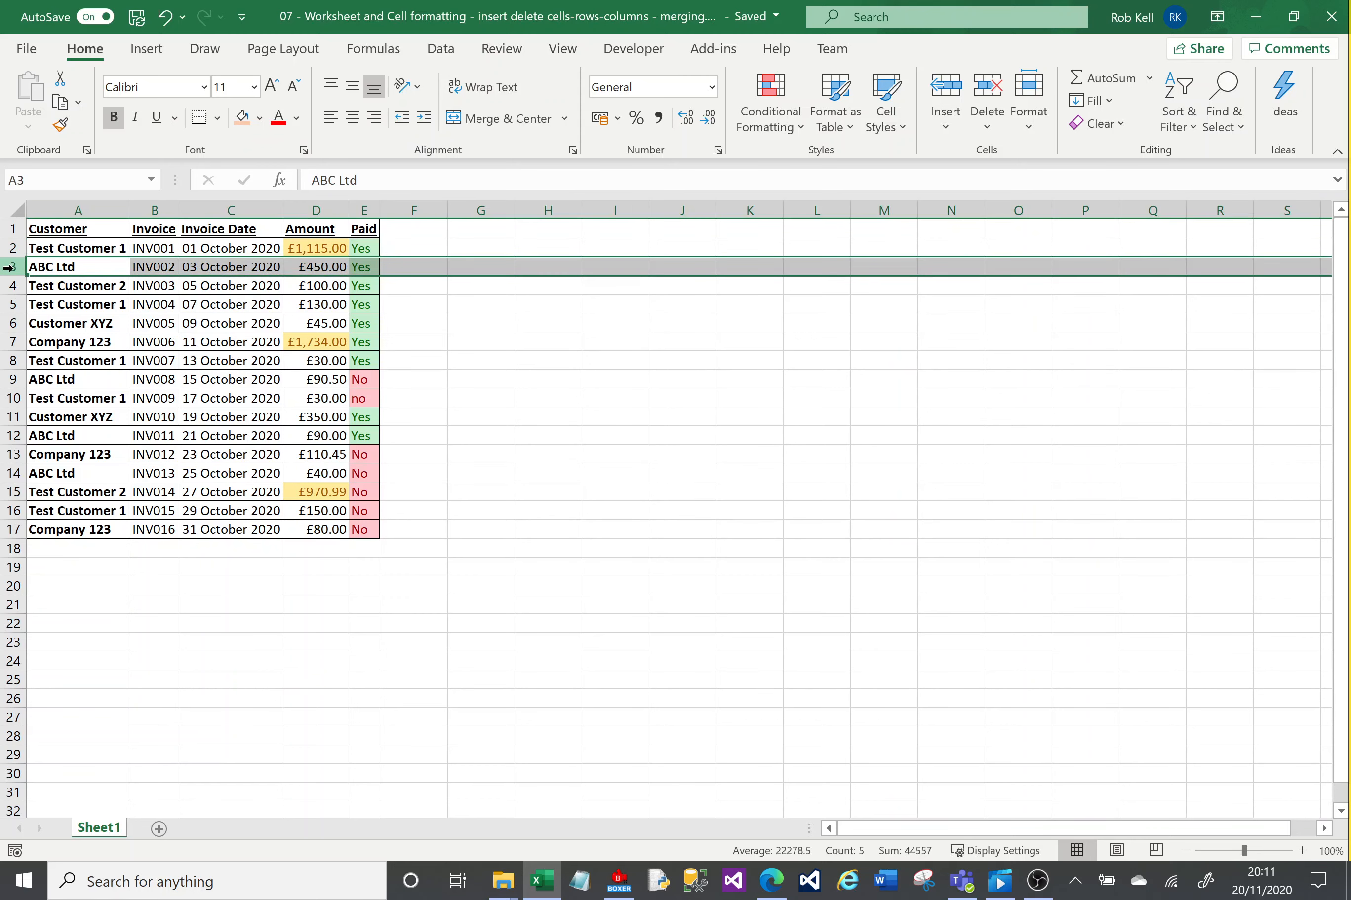
right_click(9, 267)
click(91, 439)
click(71, 266)
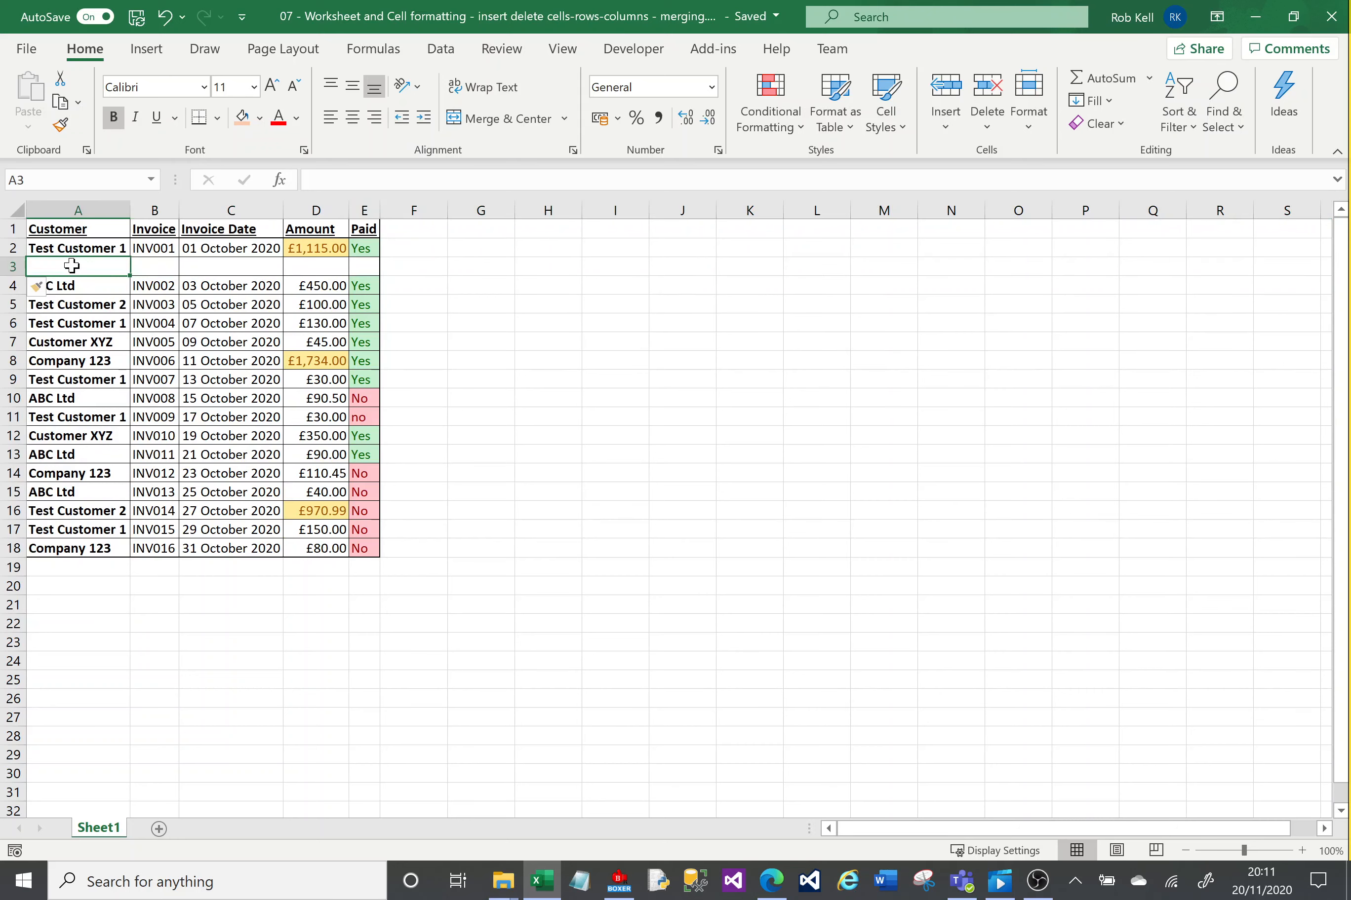
Fill in the blank row 3 with customer ABC Ltd, invoice INV017, date 01 October 2020, amount 900 and paid status Yes.
text(ABC Ltd)
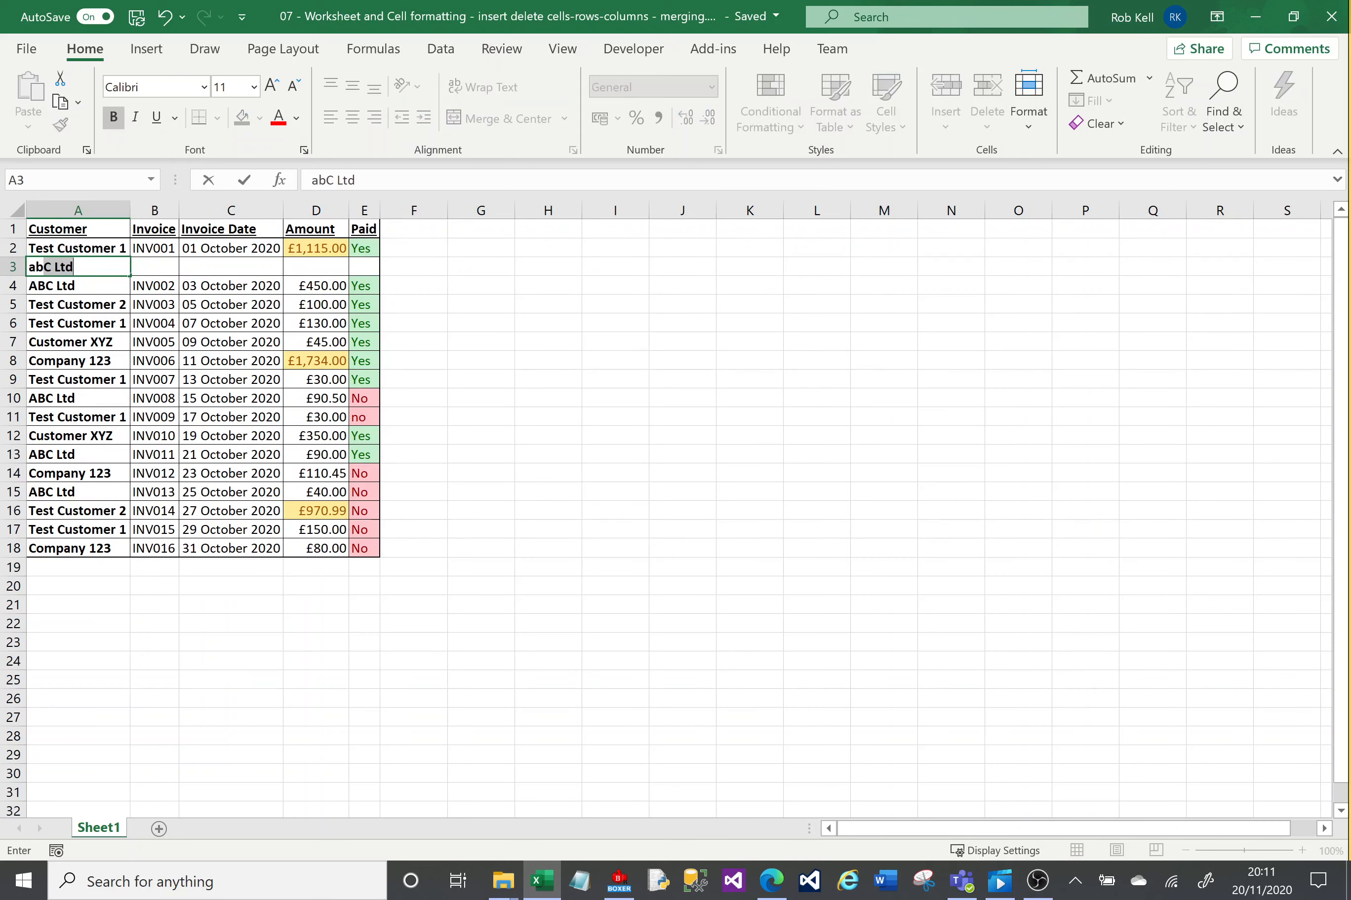
key(Tab)
text(I)
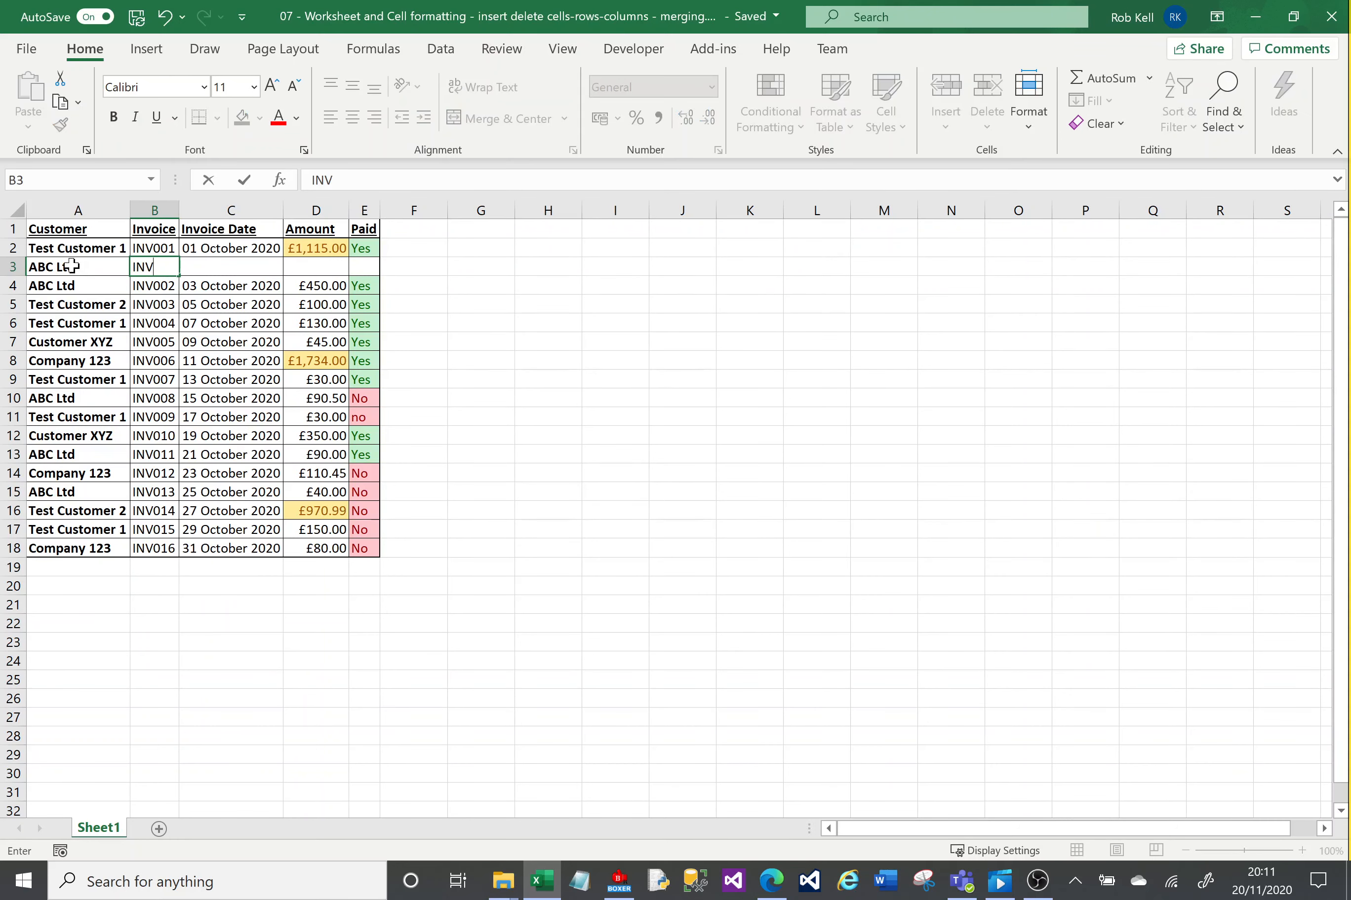
key(Tab)
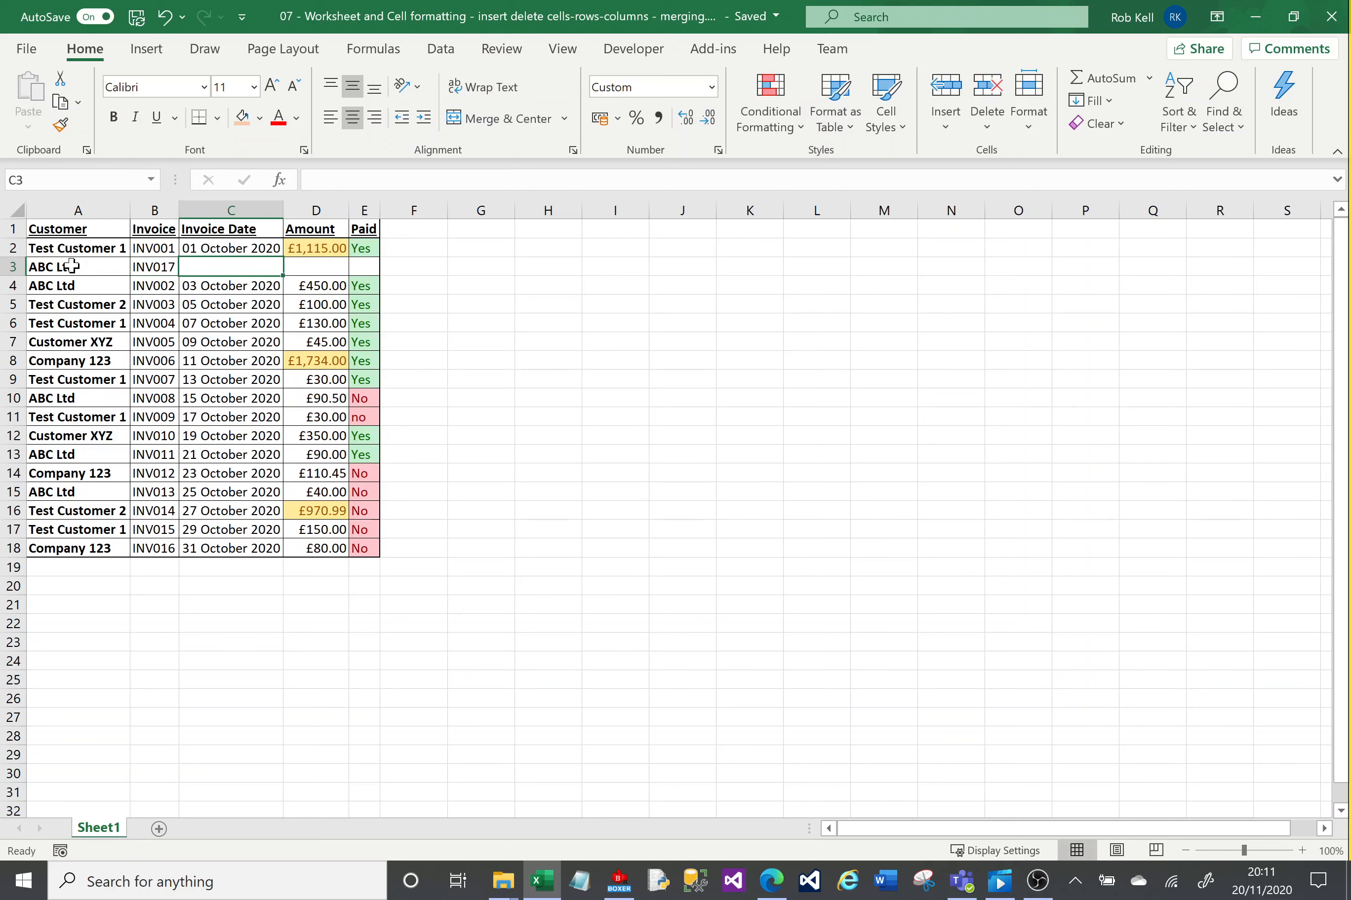
text(01)
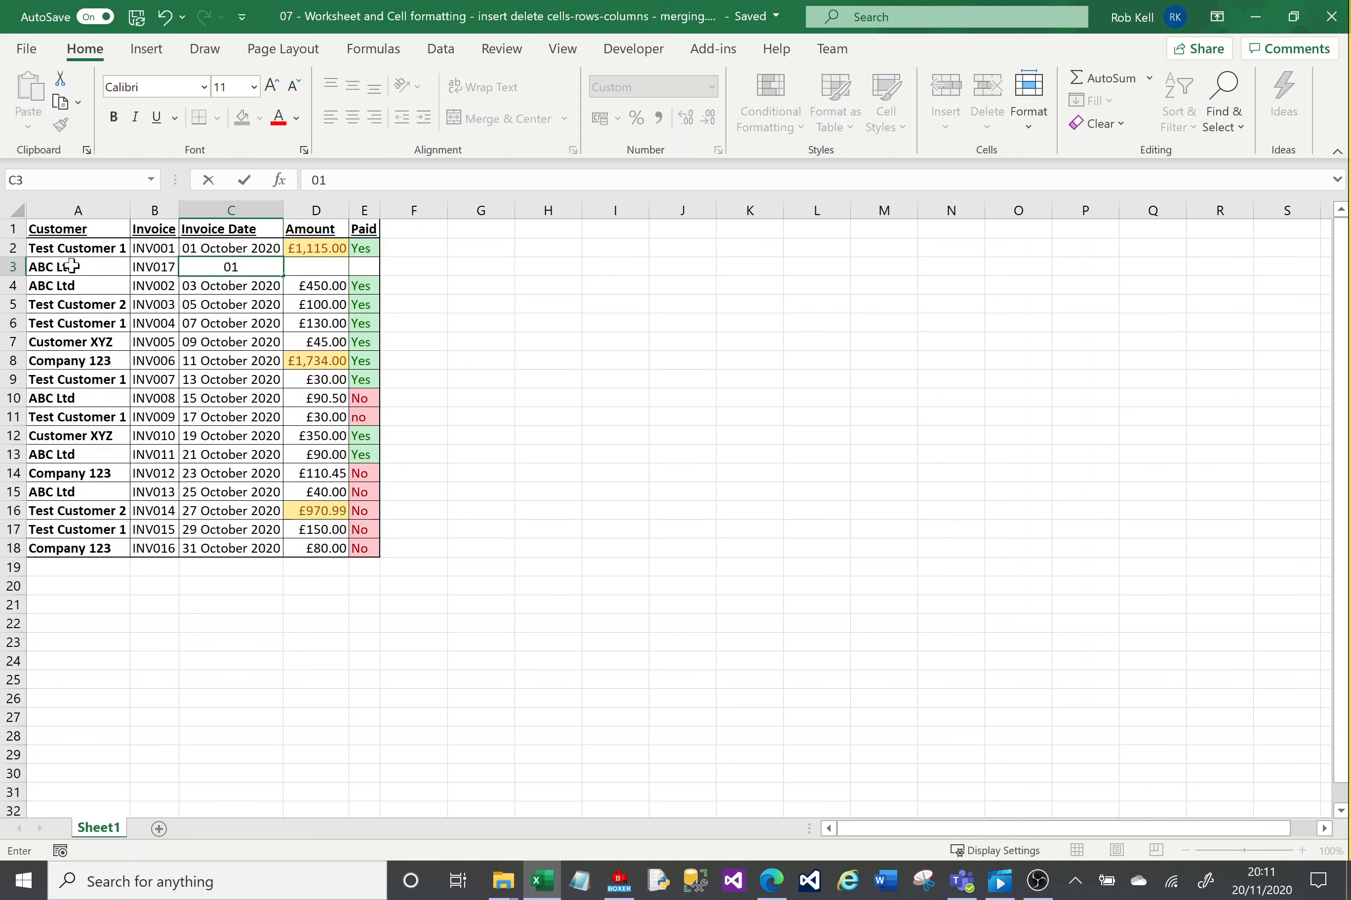
text( oct 2020)
key(Tab)
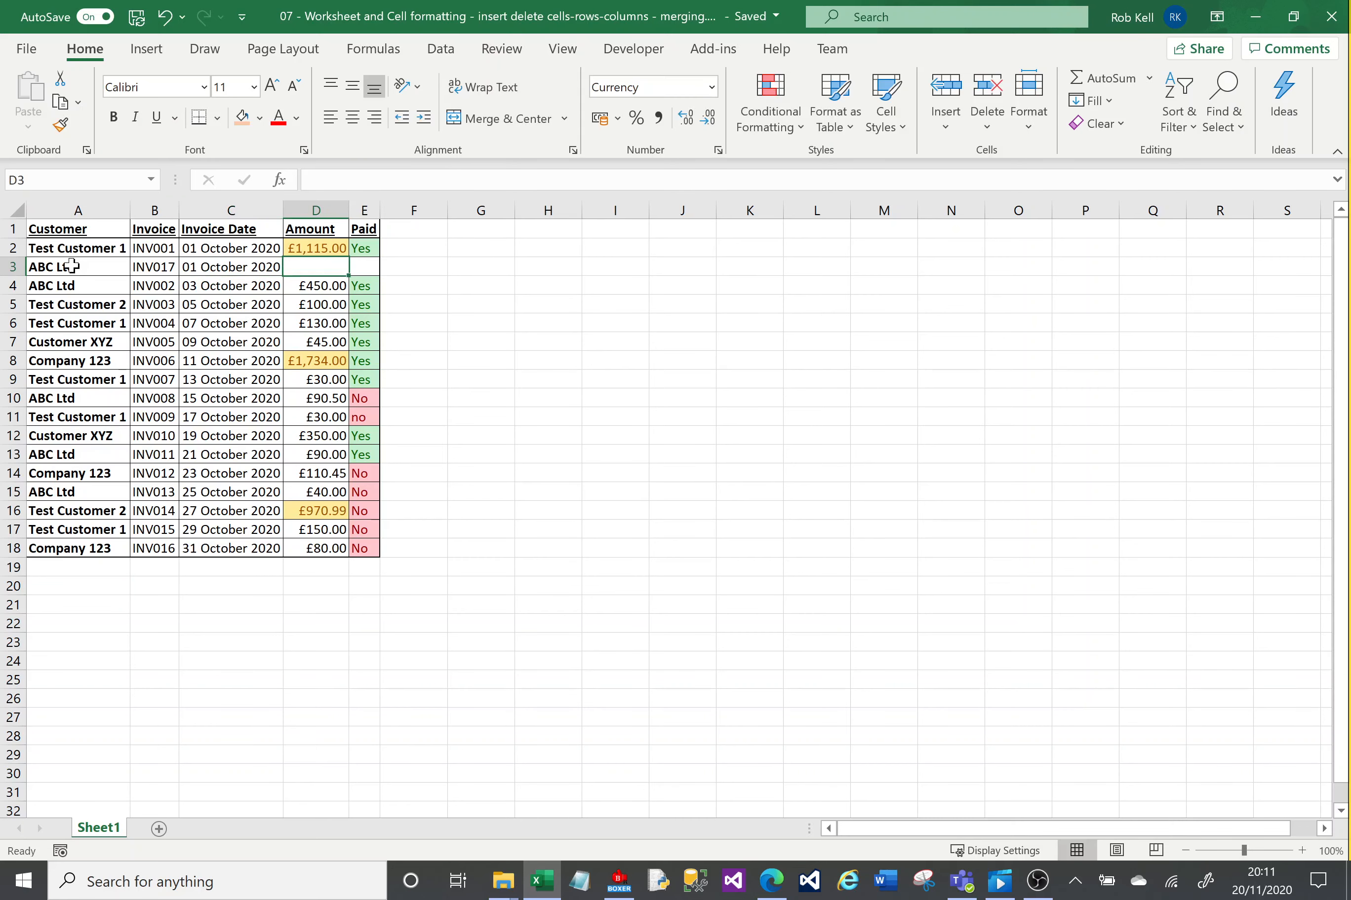
text(90)
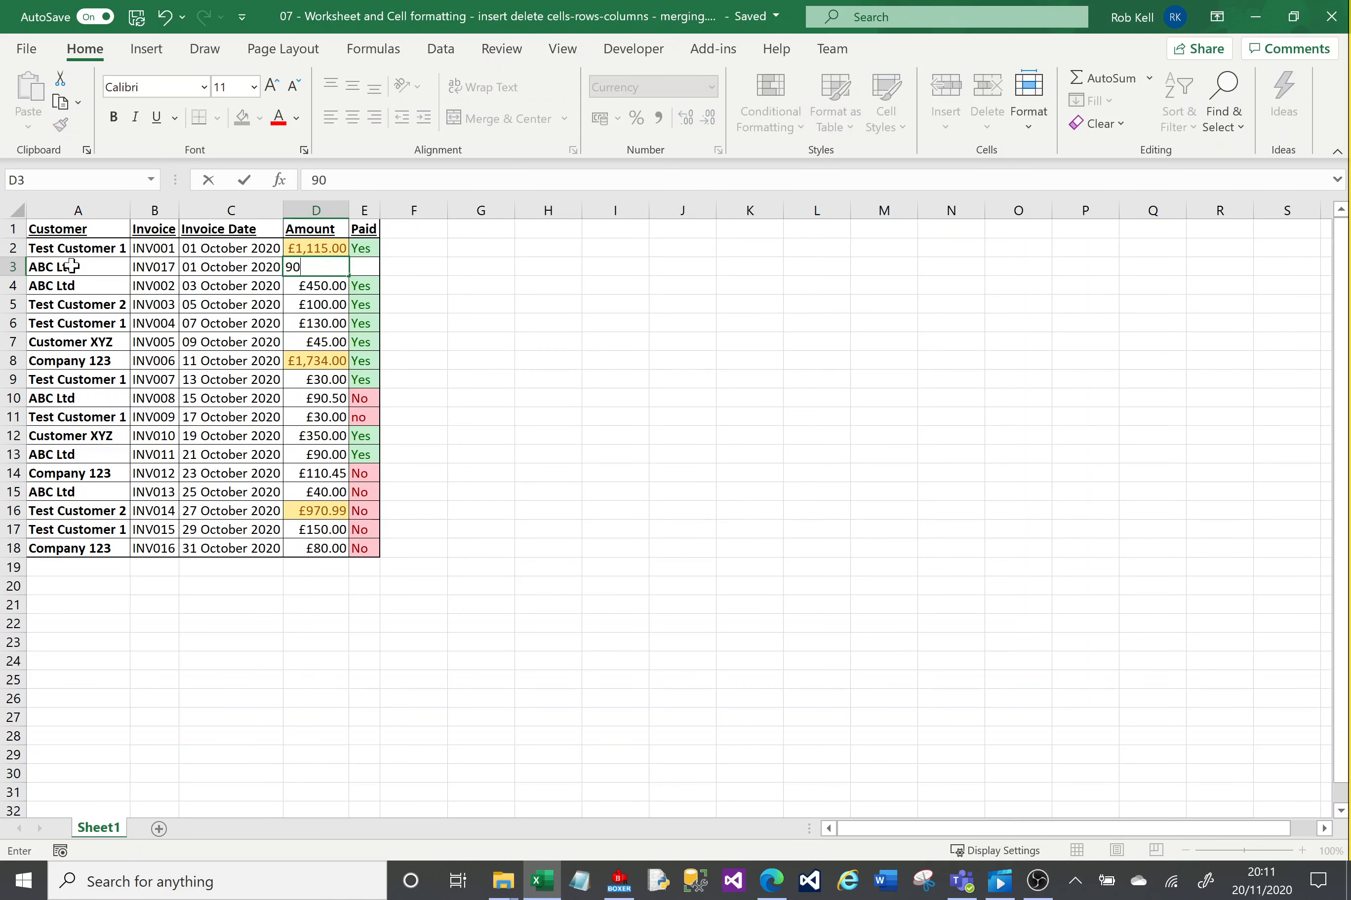
text(0)
key(Tab)
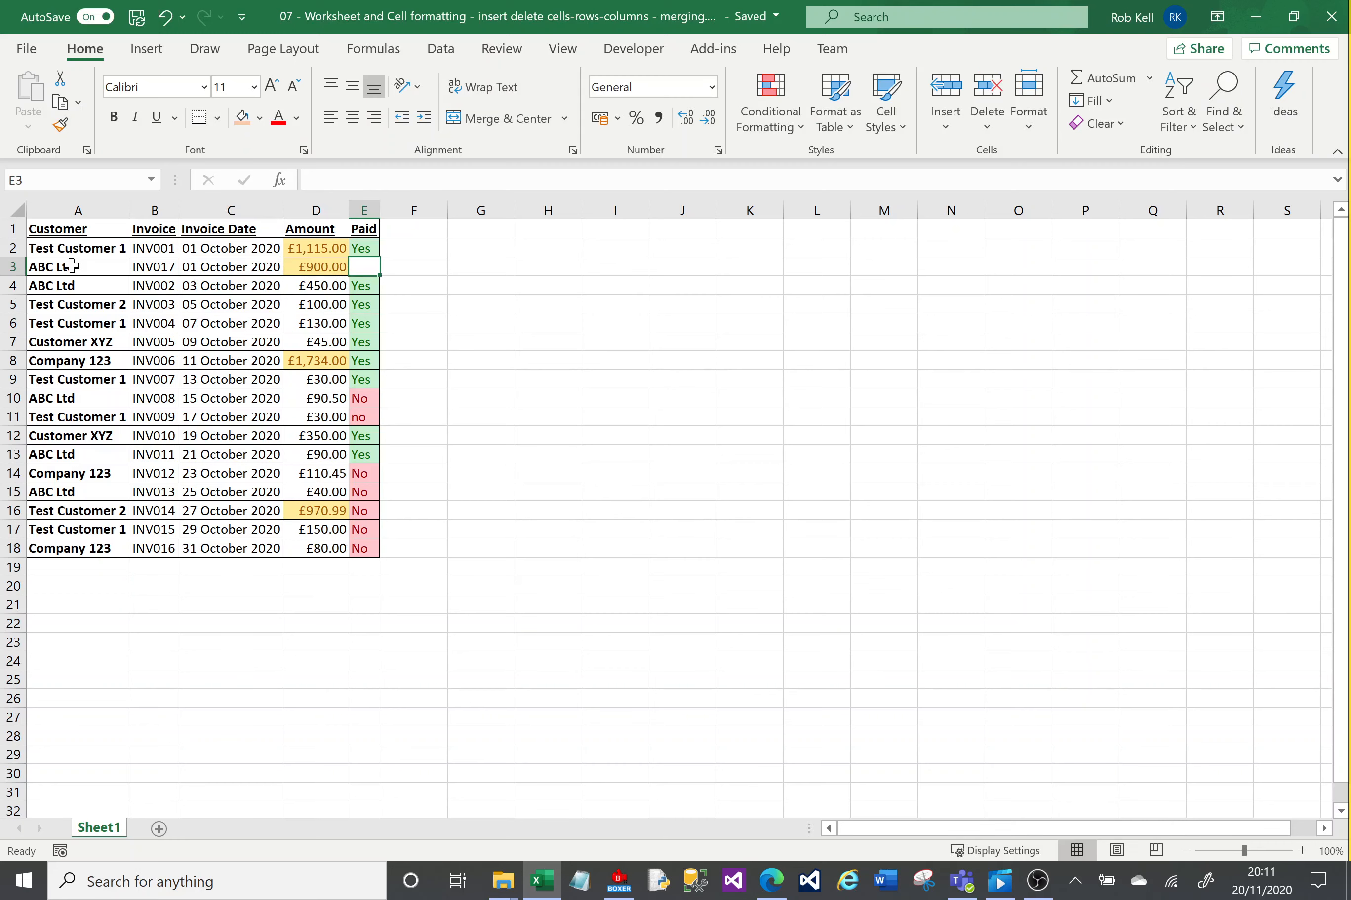
text(Yes)
key(Tab)
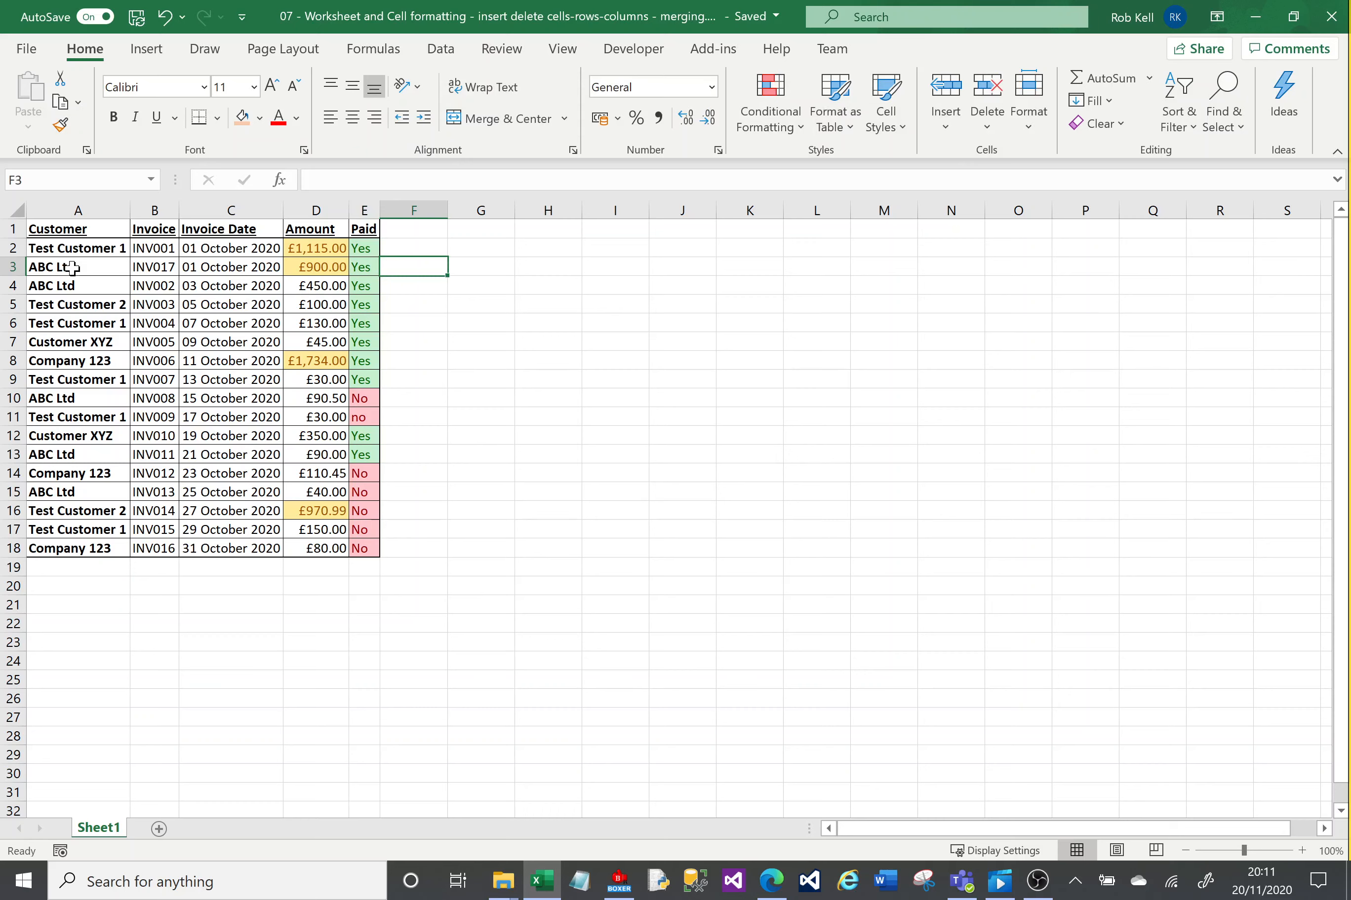
Insert a blank row above row 12, between invoices INV009 and INV010.
click(13, 436)
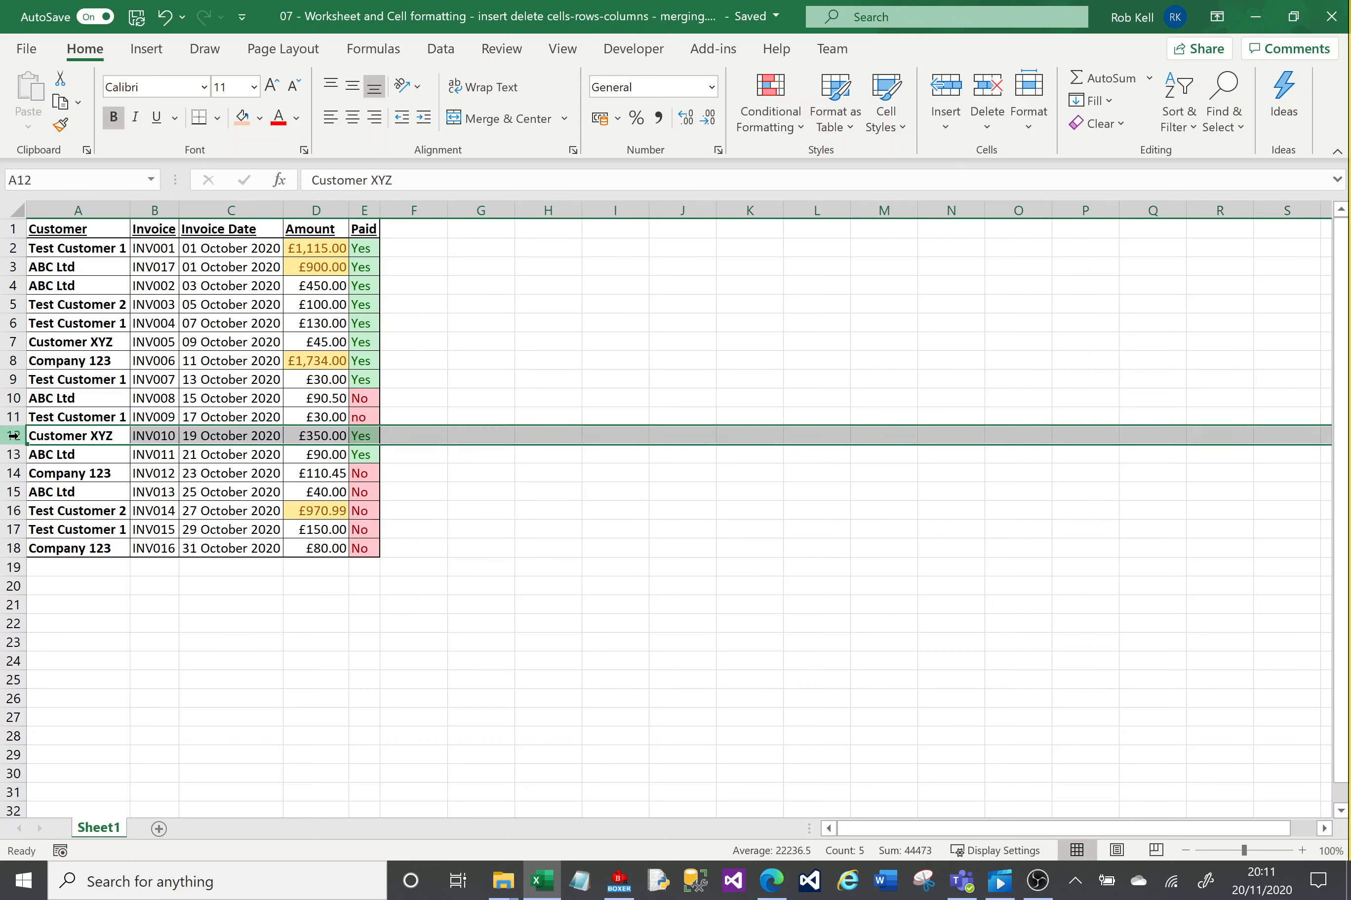
right_click(13, 436)
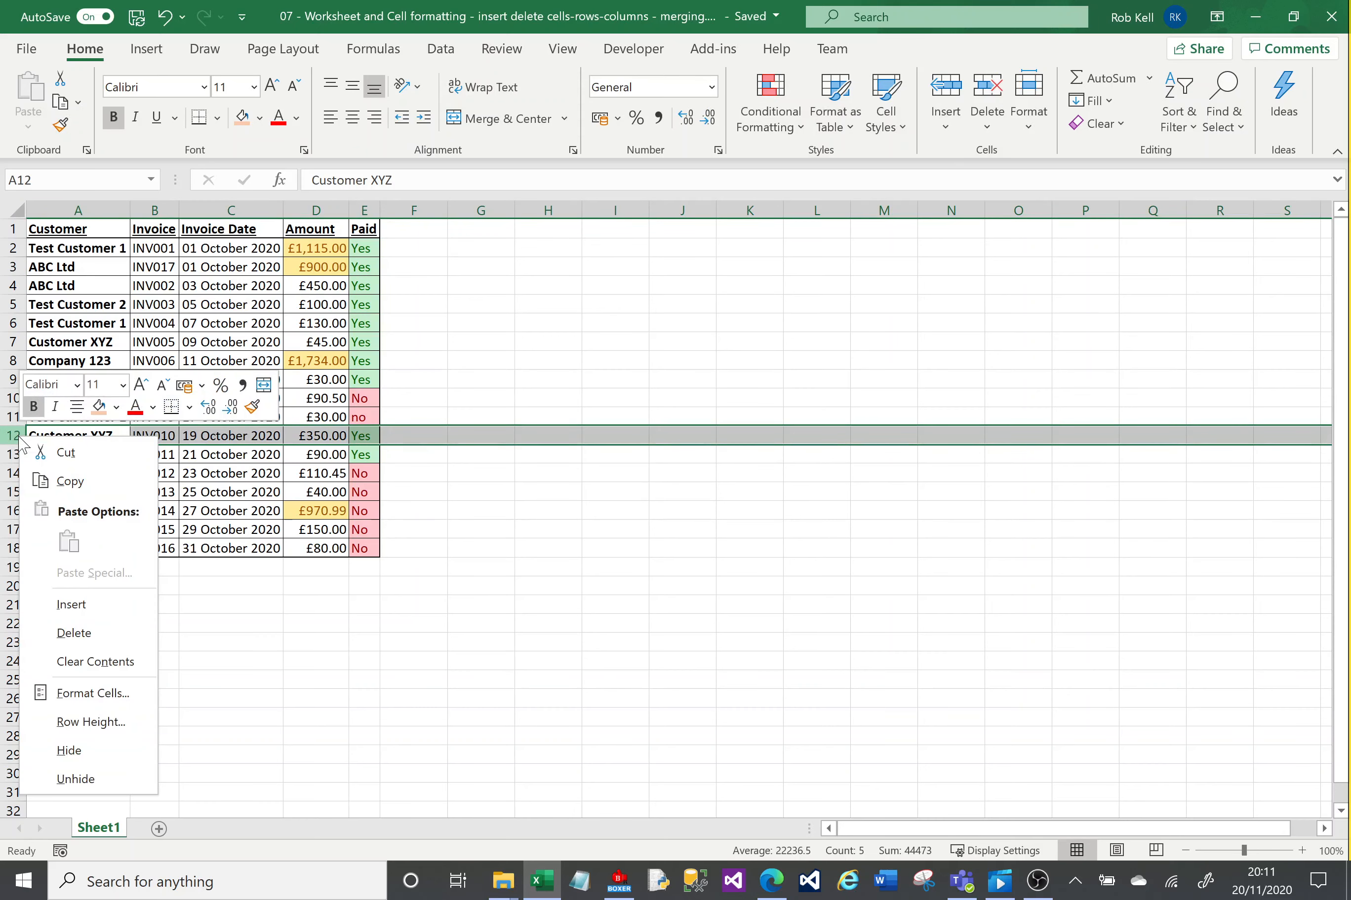
click(87, 605)
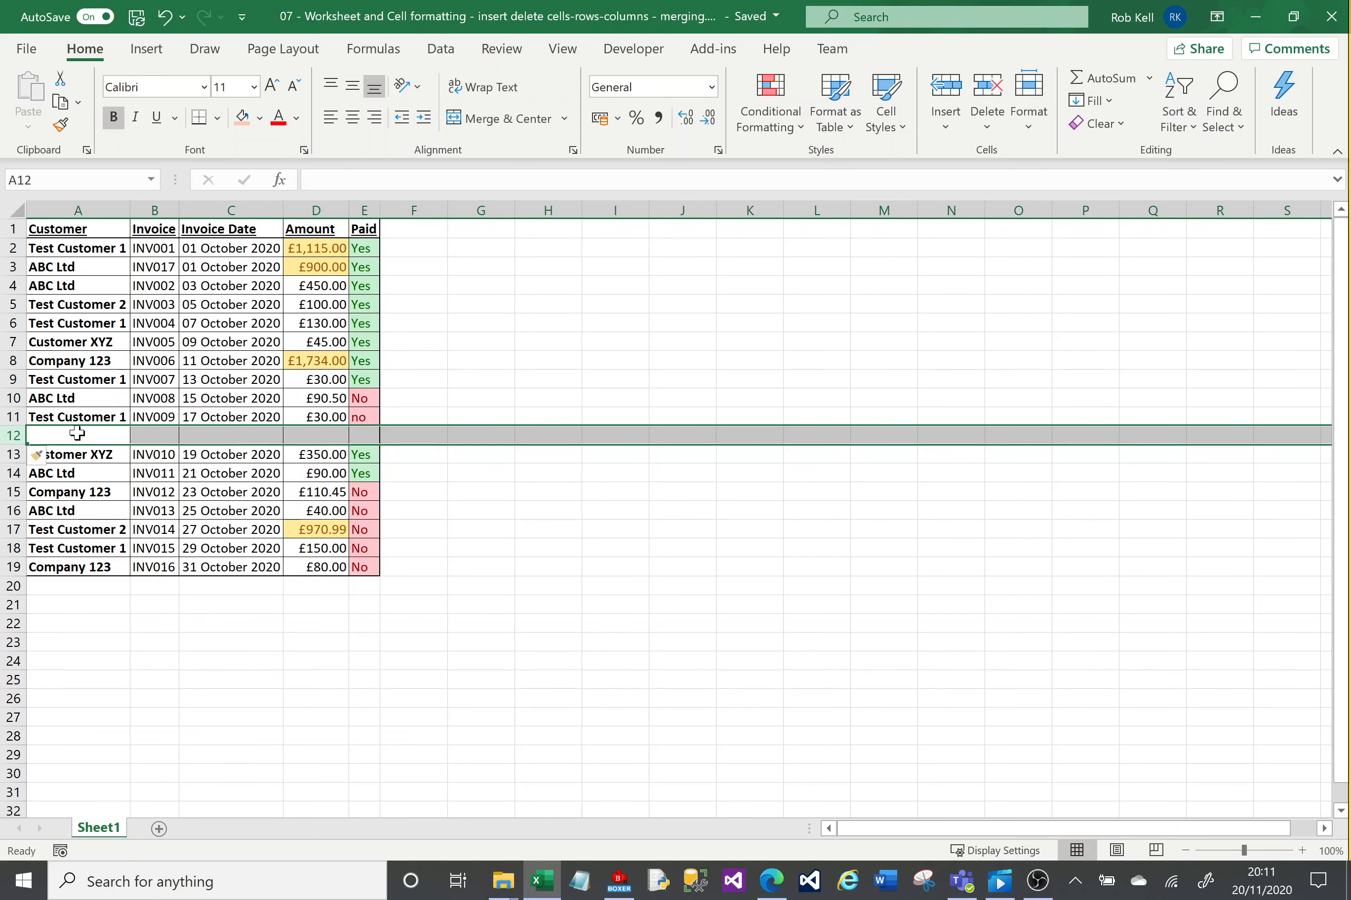
Fill in the blank row 12 with customer Company 123, invoice INV018, date 18 October 2020, amount 100 and paid status No.
click(77, 433)
text(comp)
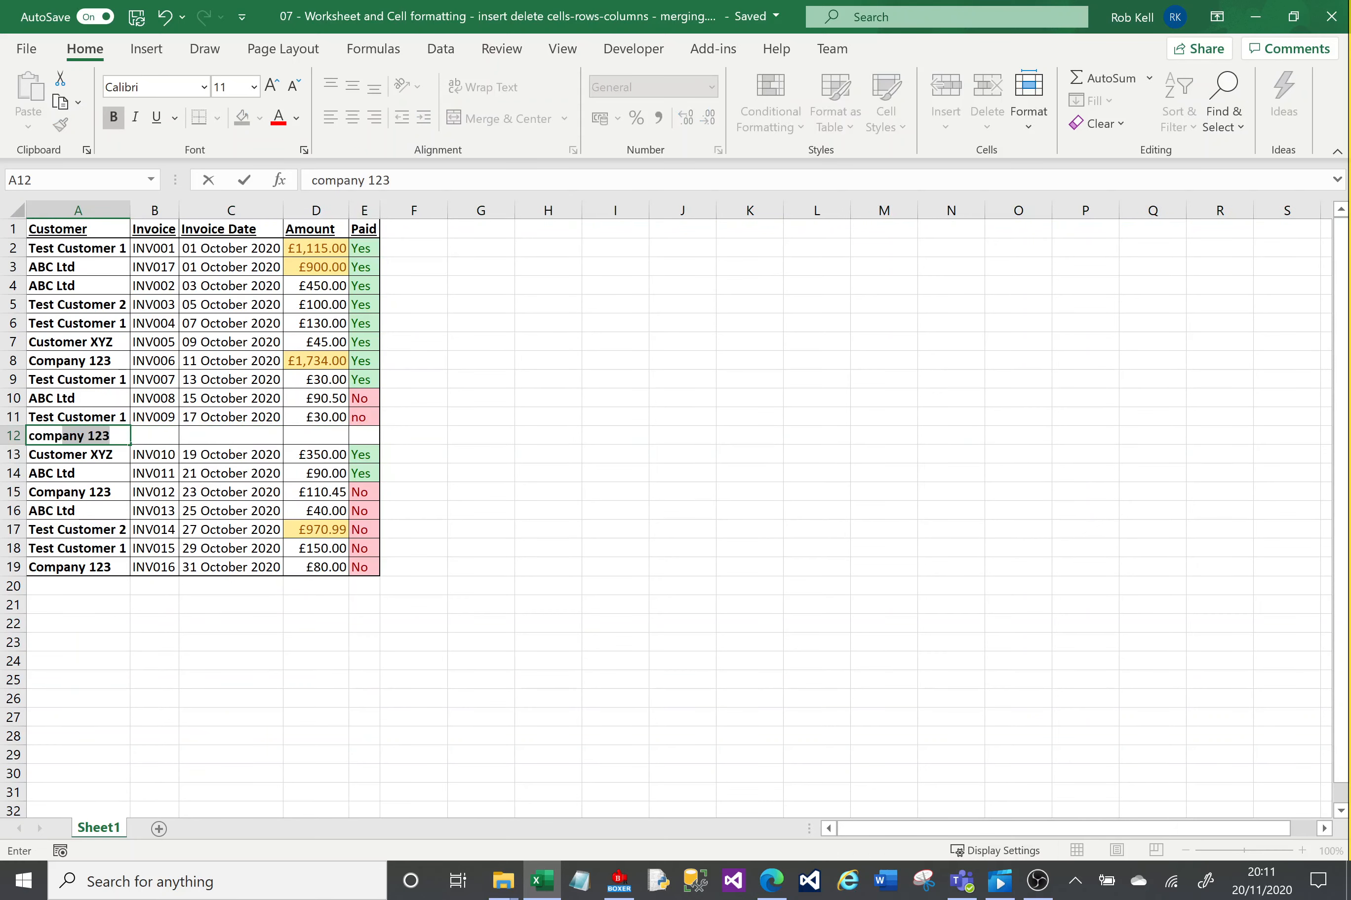
key(Tab)
text(INV018)
key(Tab)
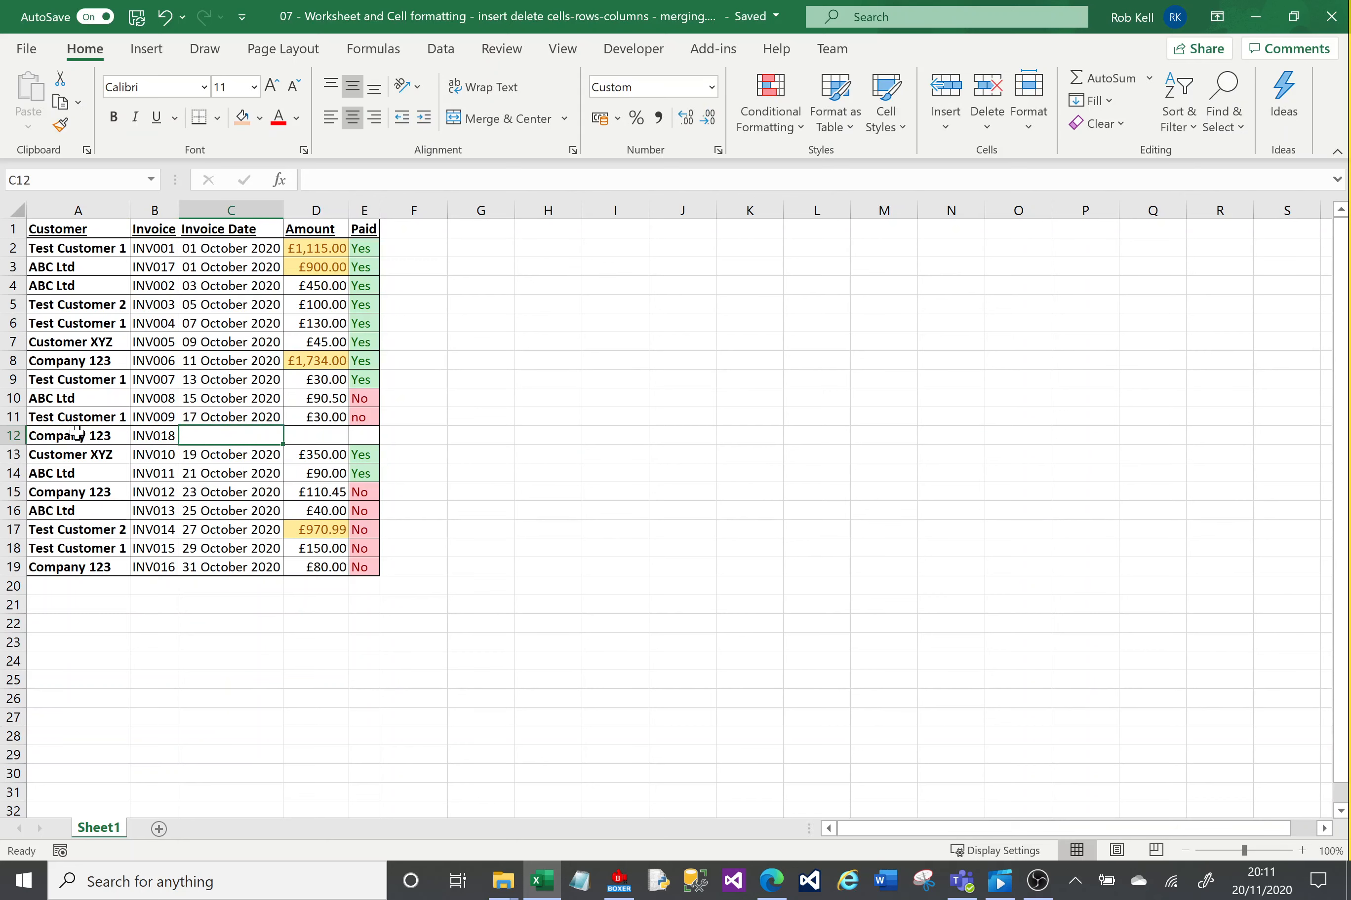
text(18 oct 0)
key(BackSpace)
text(2020)
key(Tab)
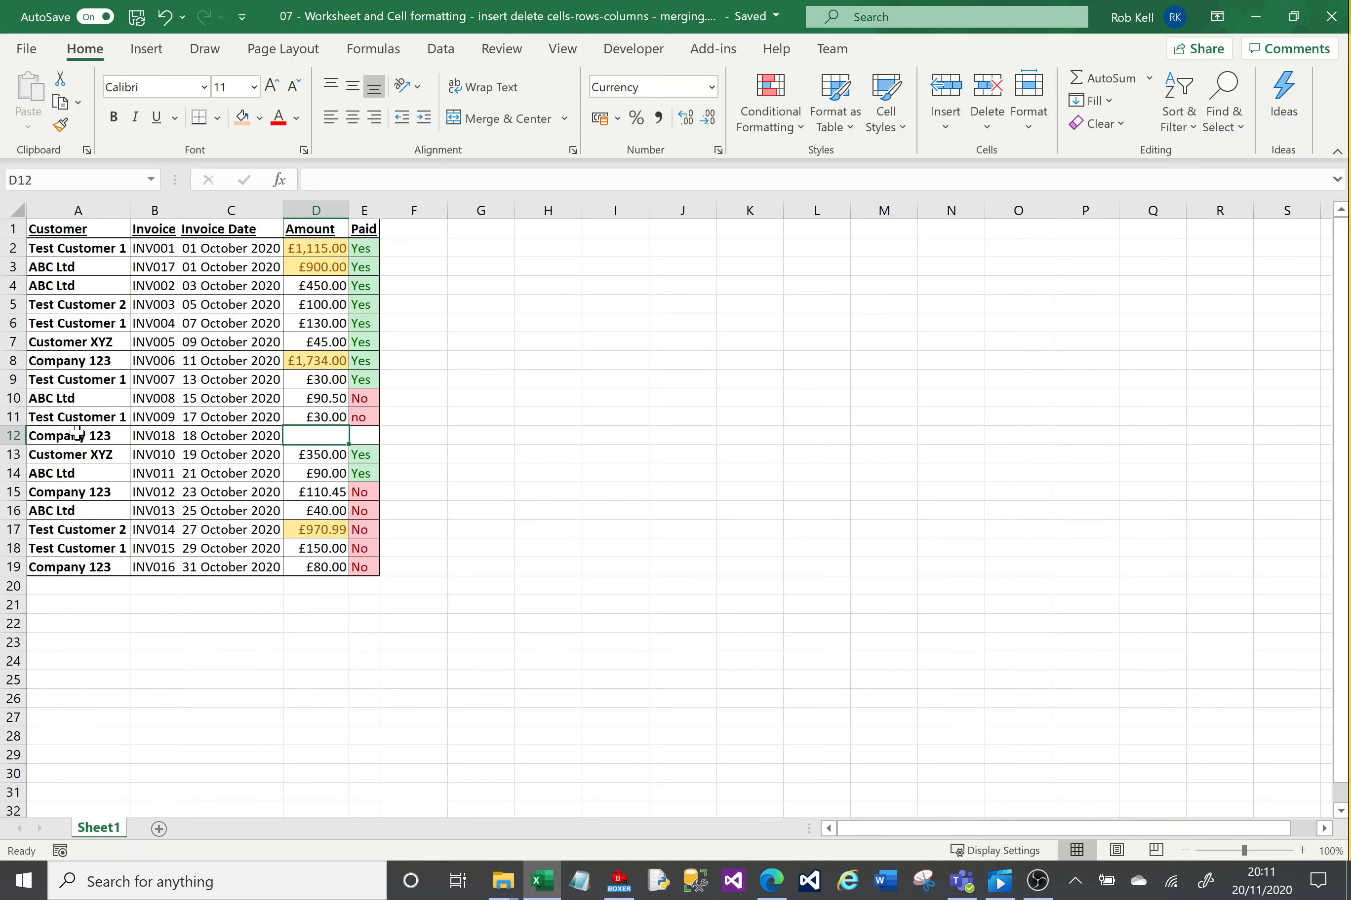
text(100)
key(Tab)
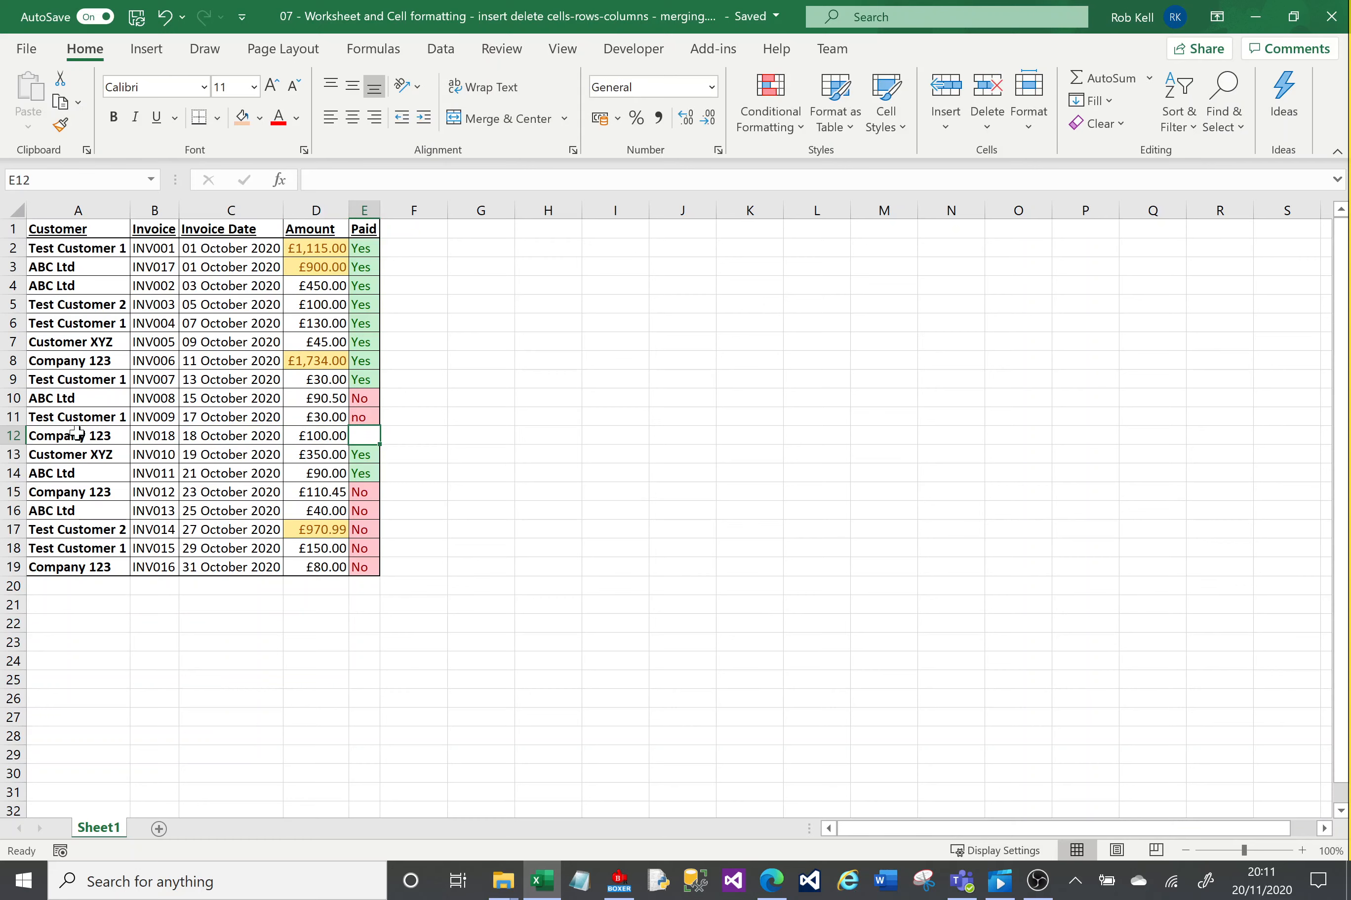
text(No)
key(Tab)
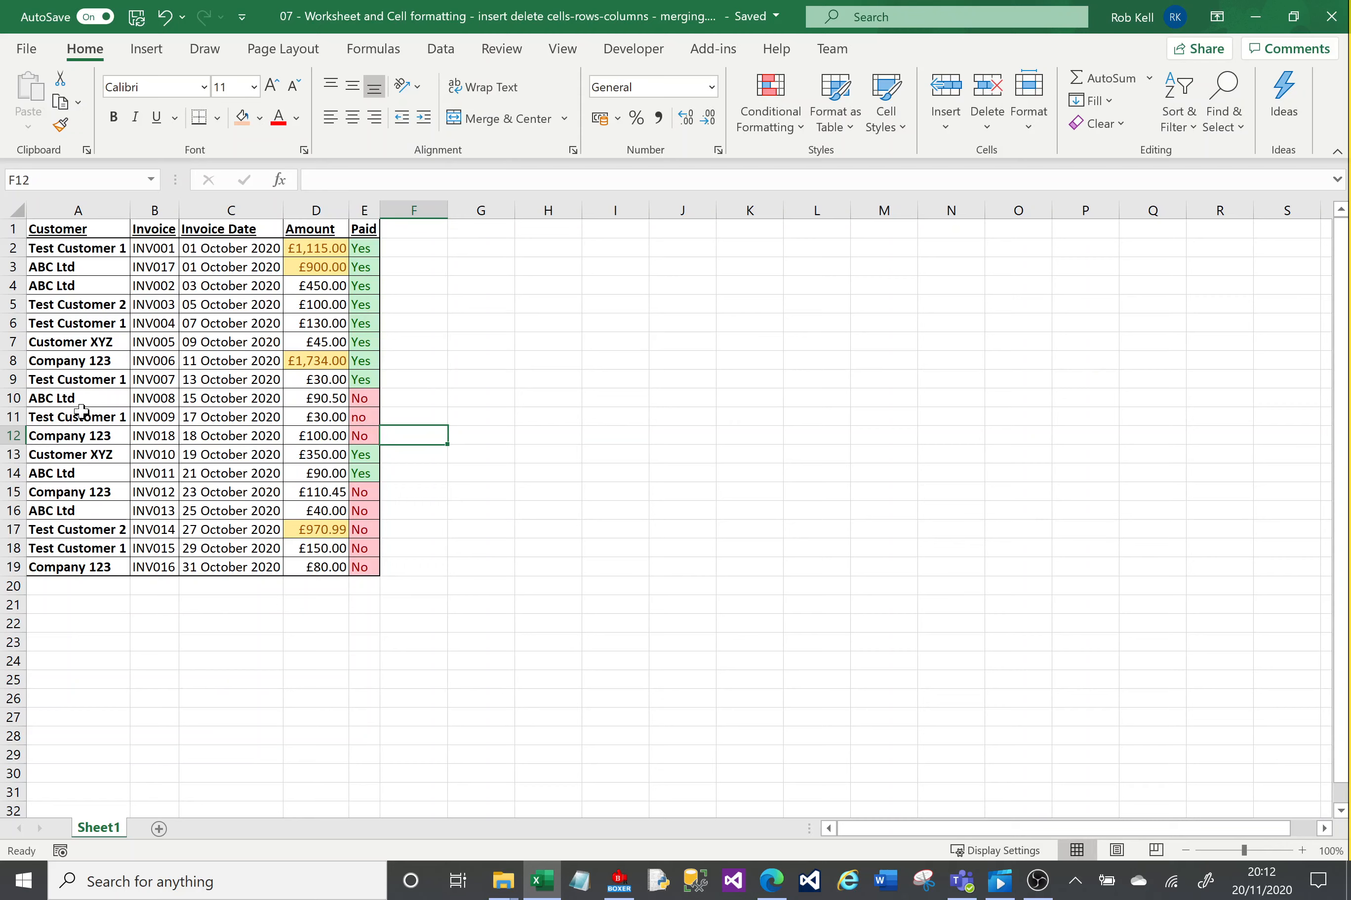
Insert blank cells at A11:C11 with the Shift cells down option and undo that insertion.
drag(82, 414, 225, 417)
right_click(225, 417)
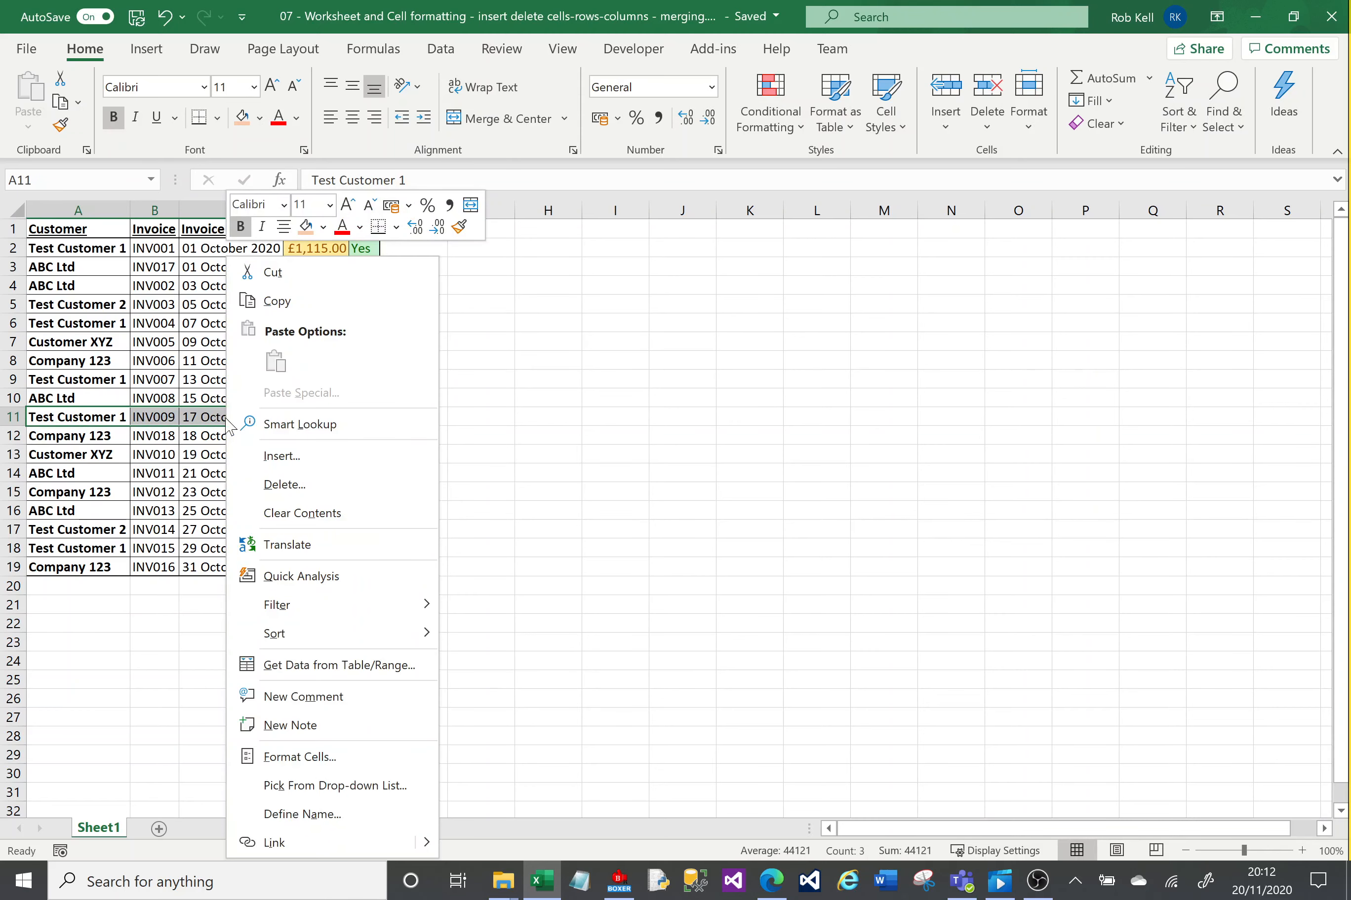
click(324, 456)
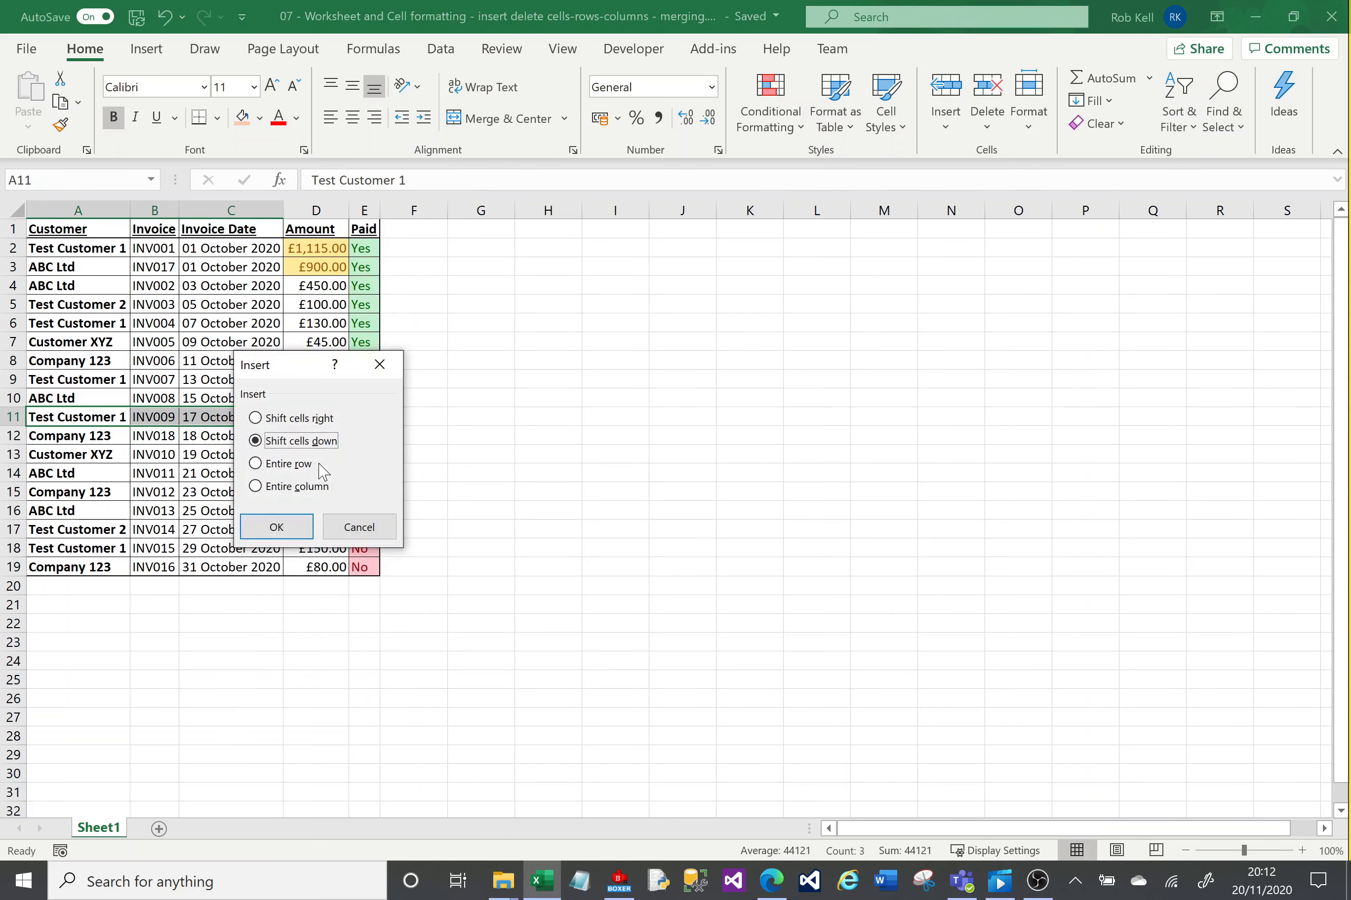
drag(319, 364, 605, 314)
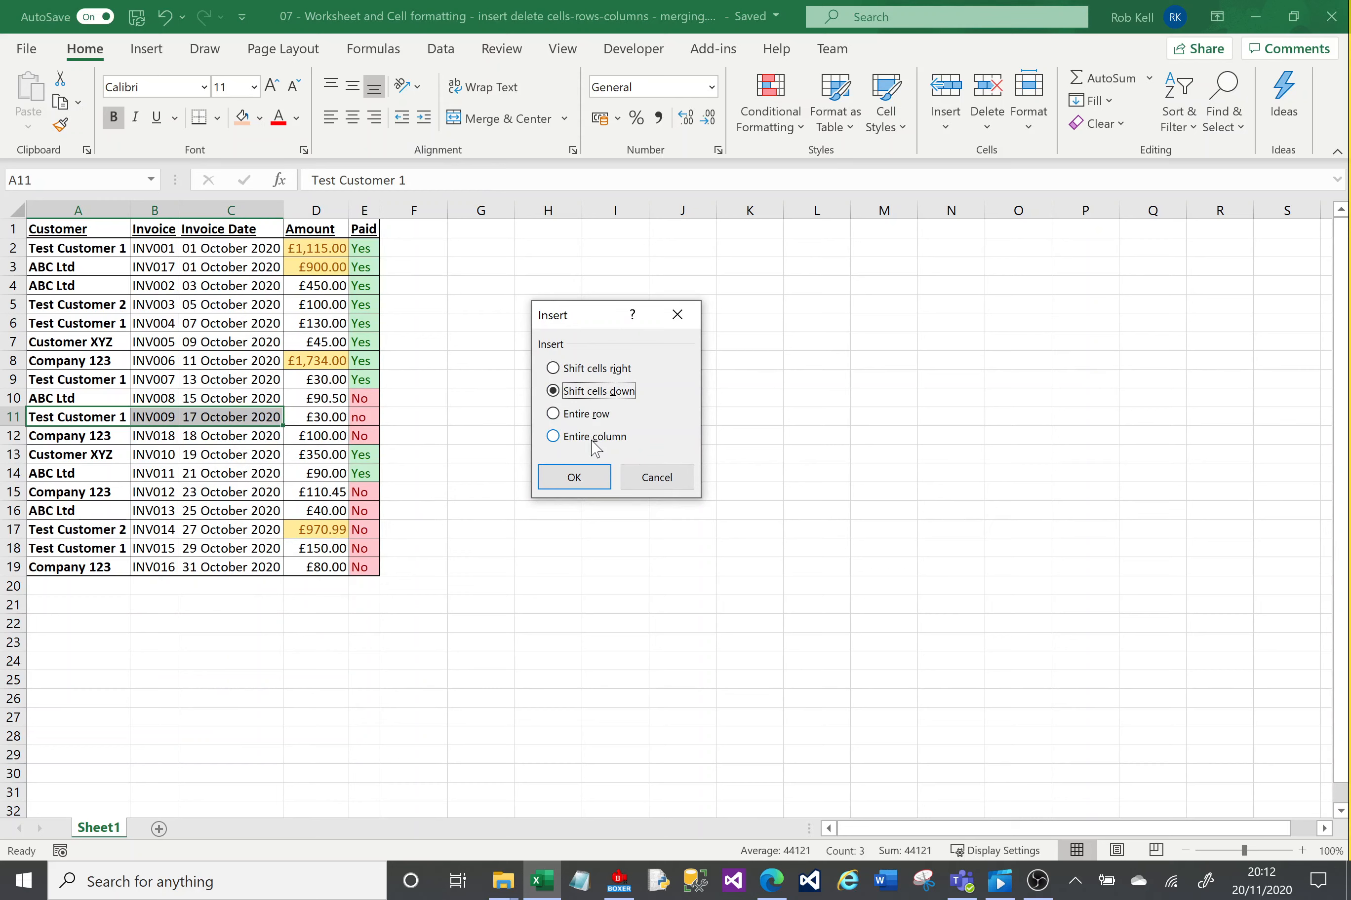
click(575, 477)
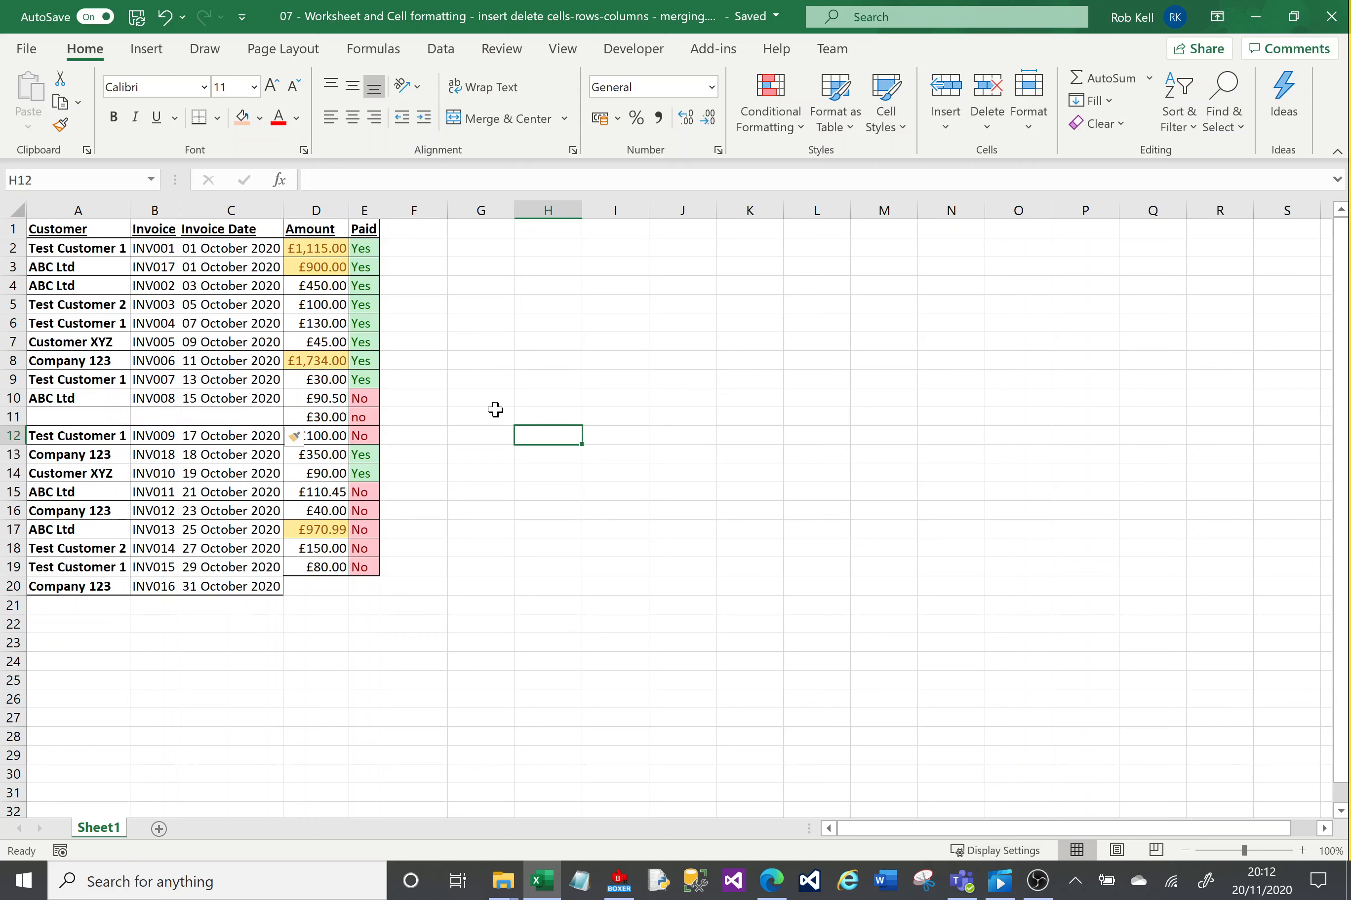
key(ctrl+z)
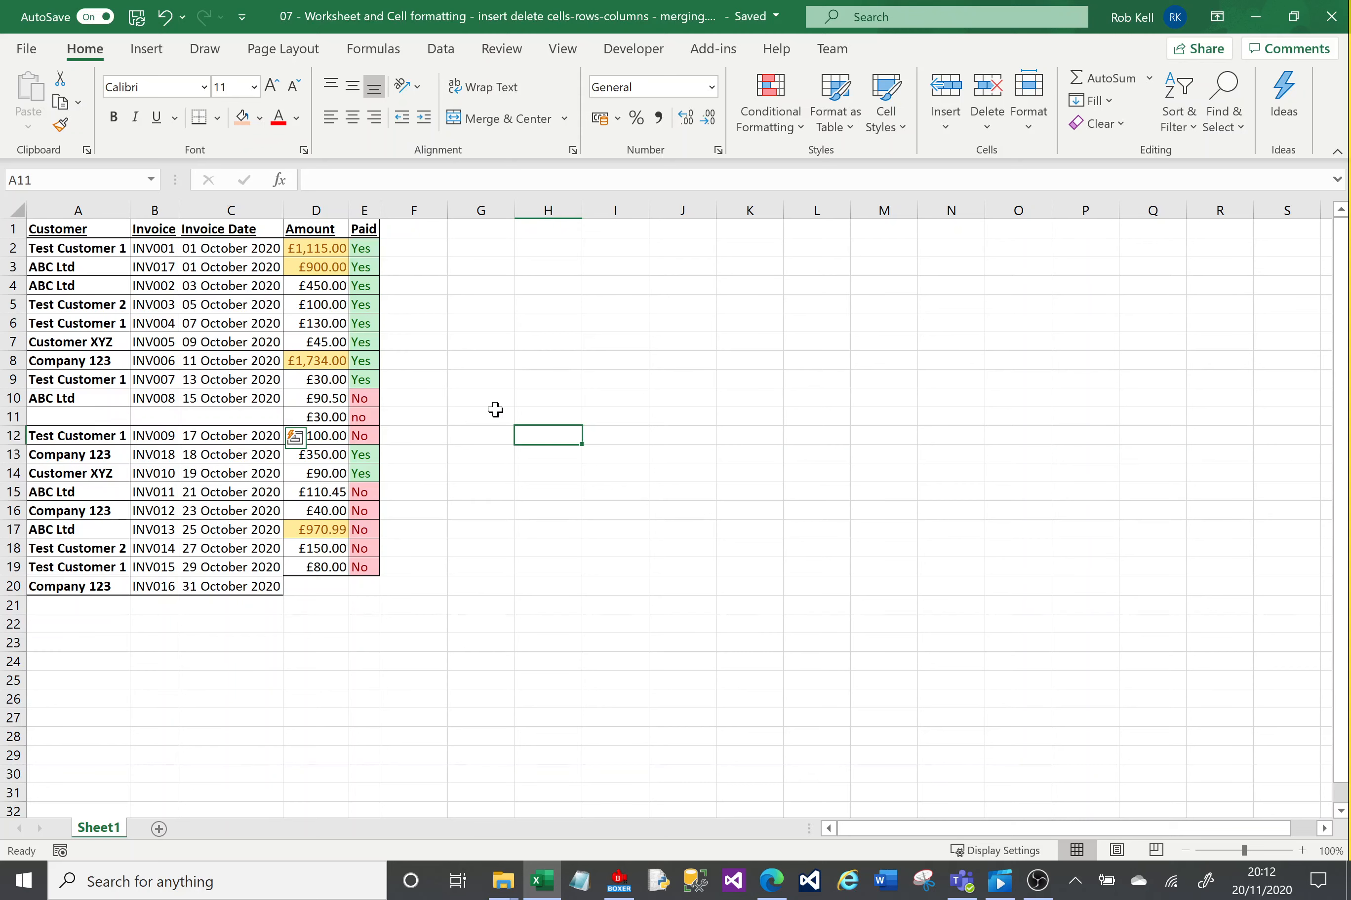
click(422, 280)
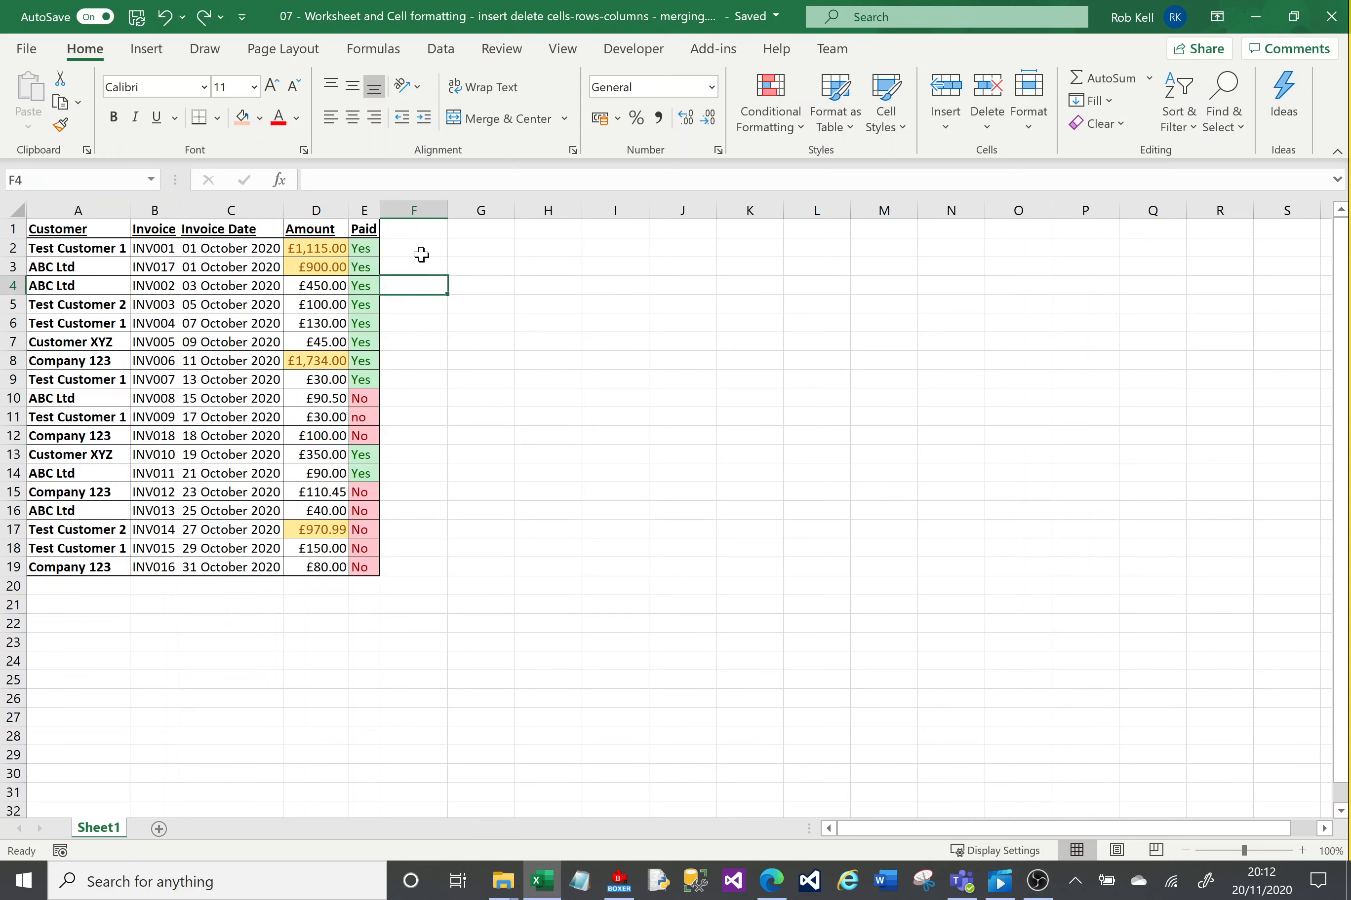
Insert a column before the Paid column and give it the header Outstanding in E1.
click(366, 206)
right_click(368, 210)
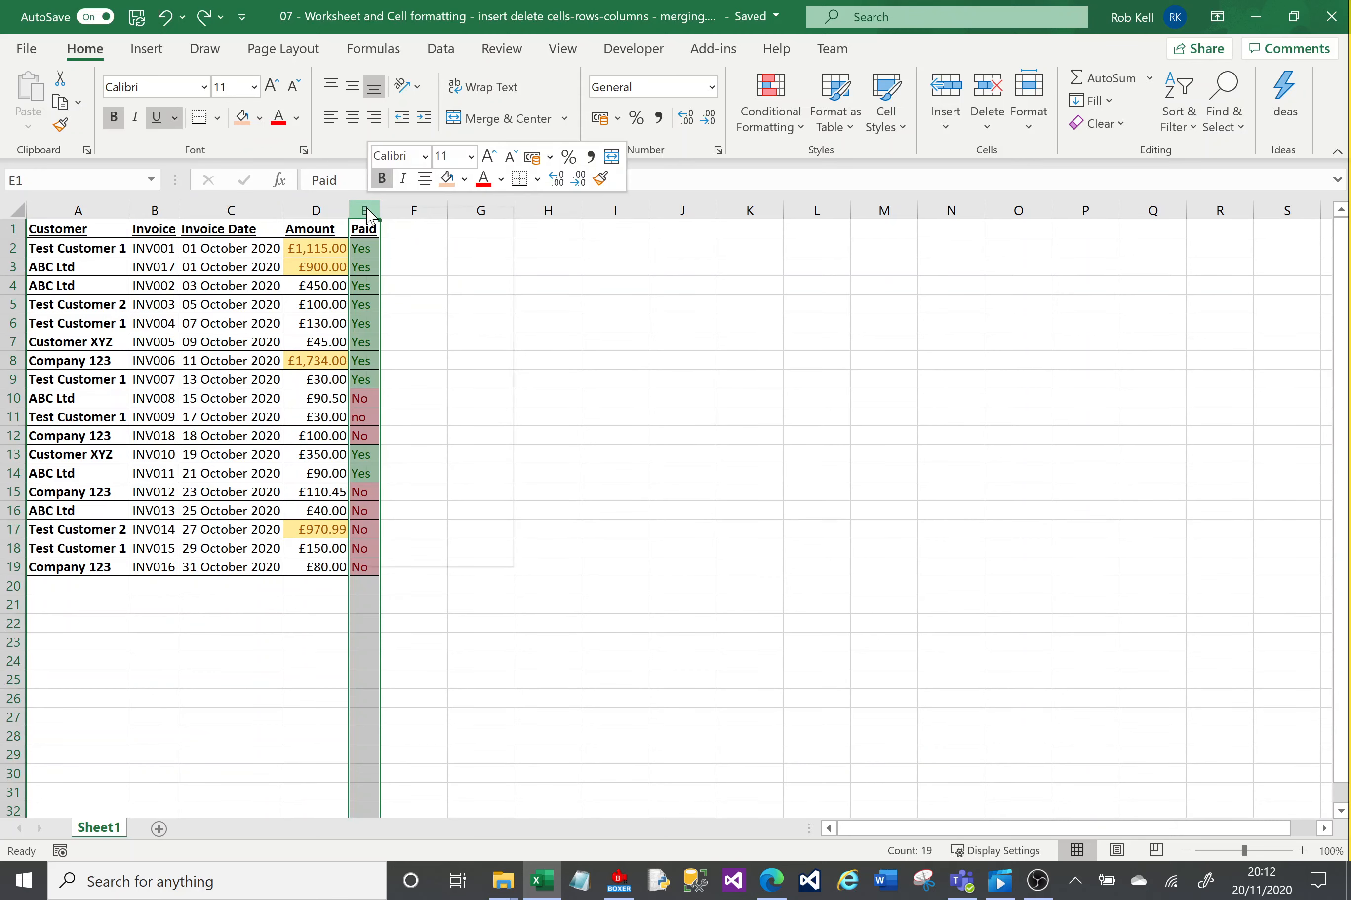
click(420, 377)
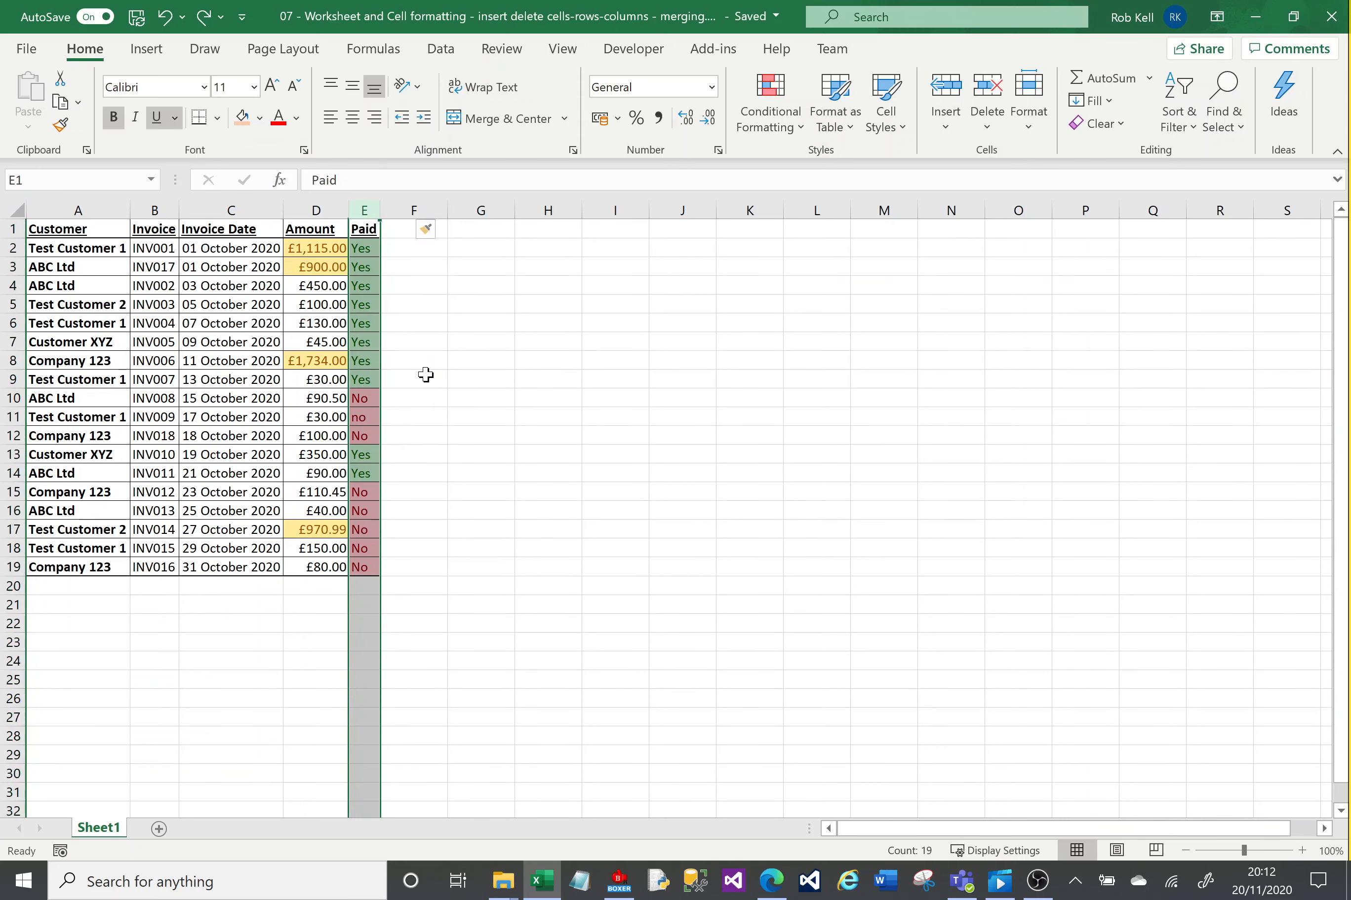
click(366, 230)
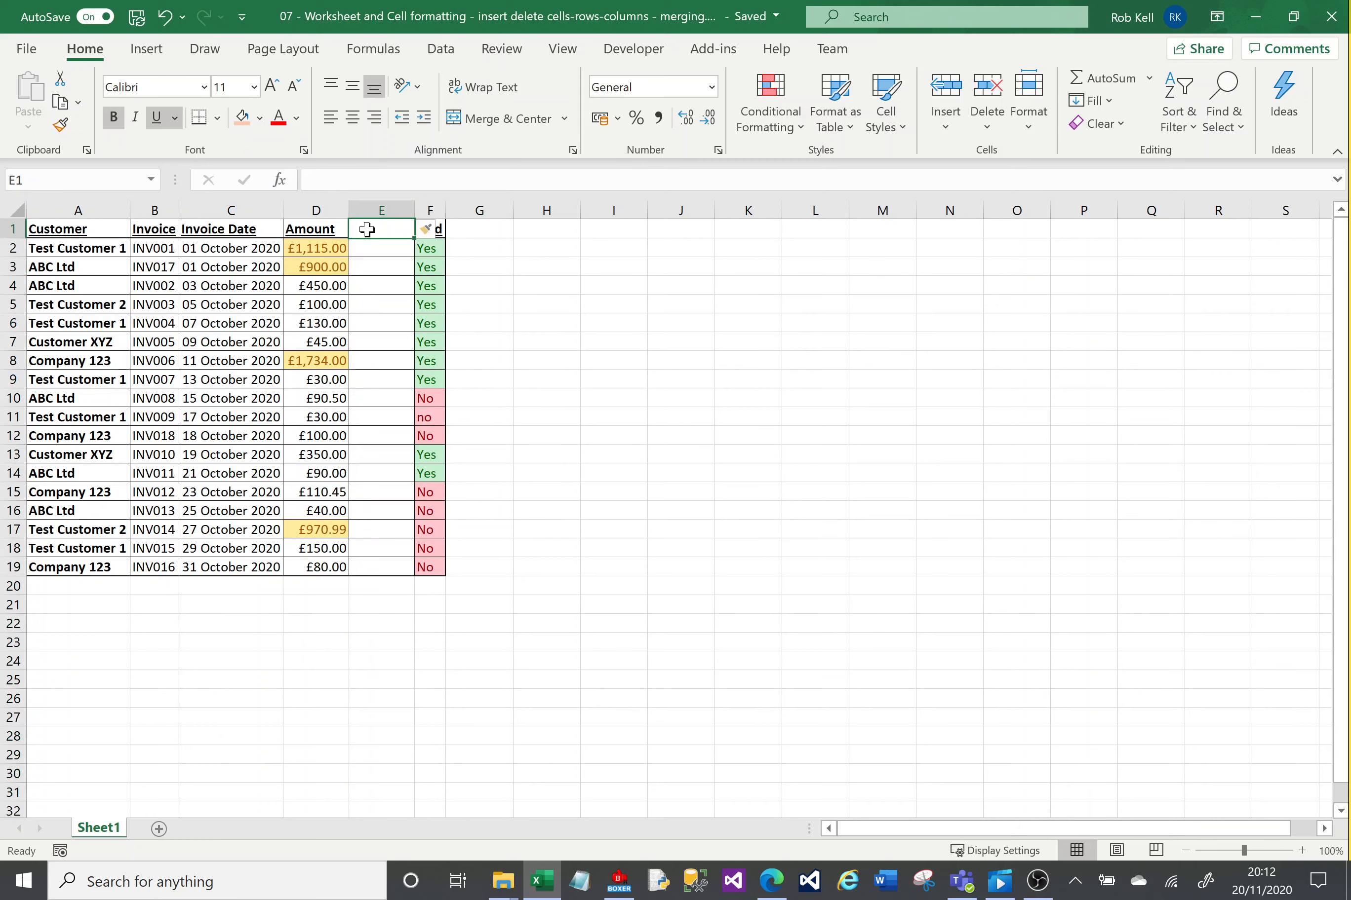
text(Outstanding)
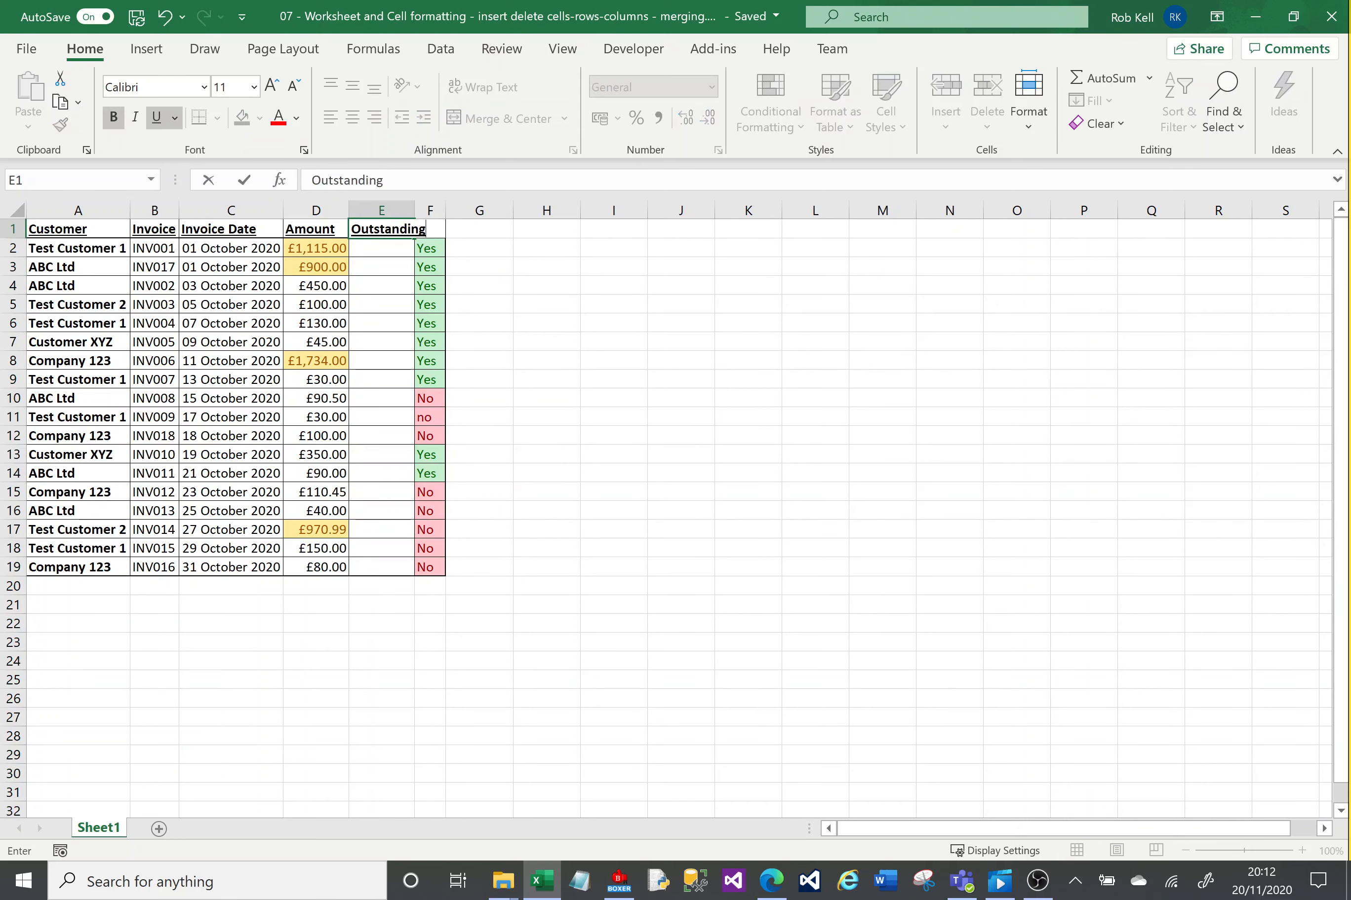
key(Return)
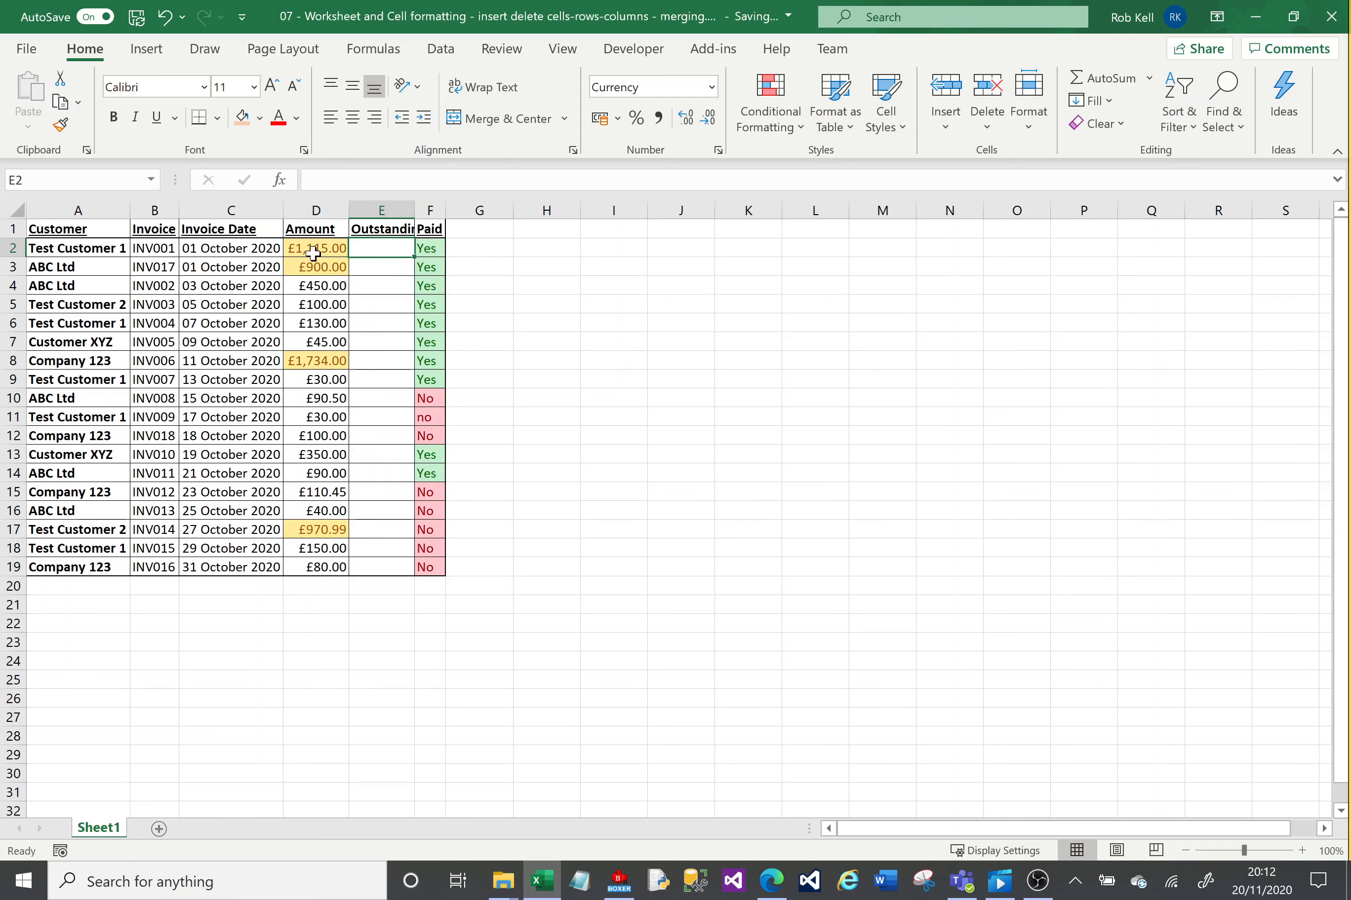
Enter an outstanding amount of 0 for the first three invoices, in cells E2 to E4.
text(0)
key(Return)
text(0)
key(Return)
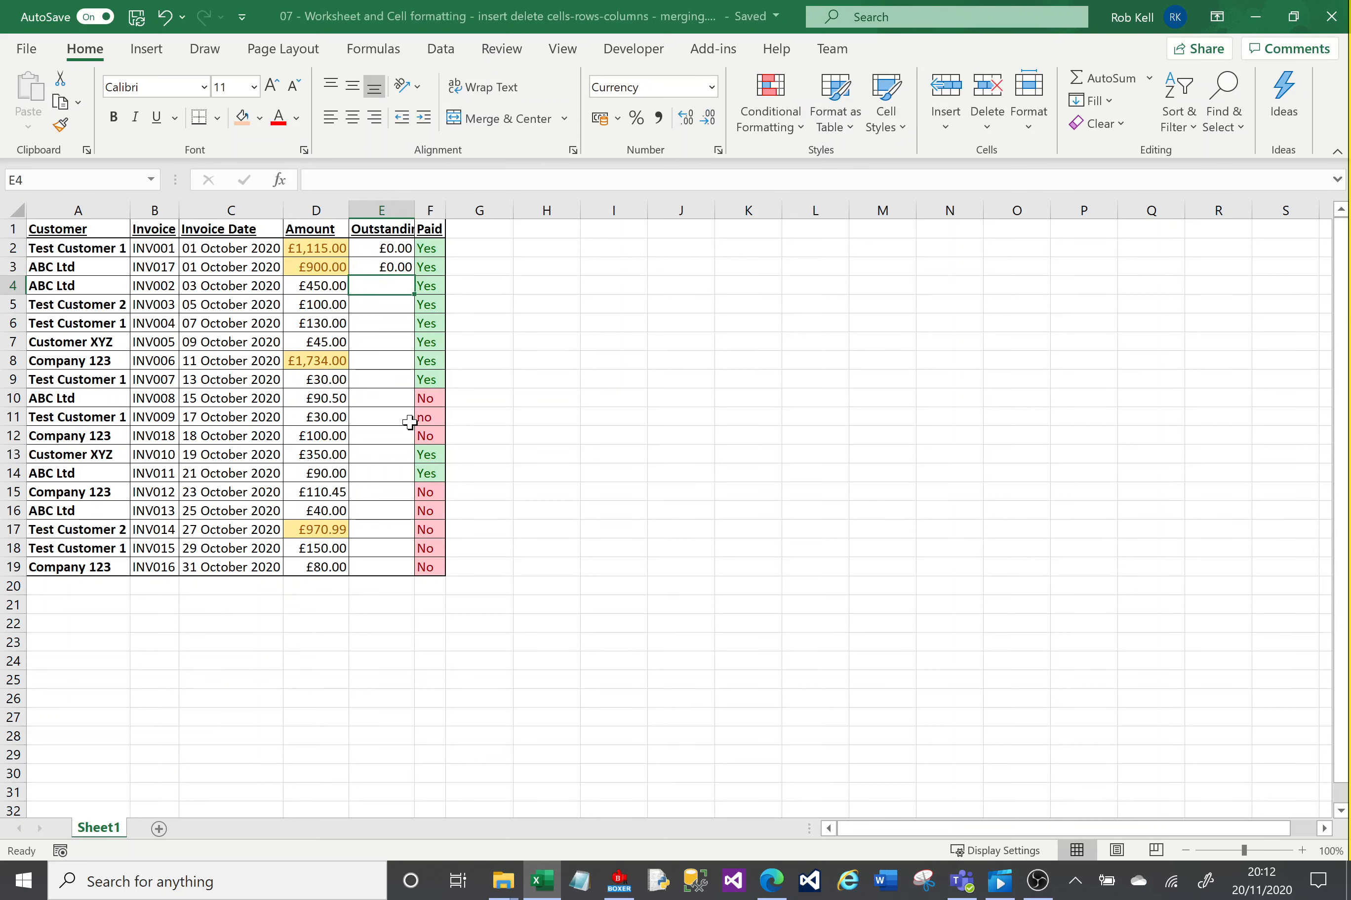
text(0)
key(Return)
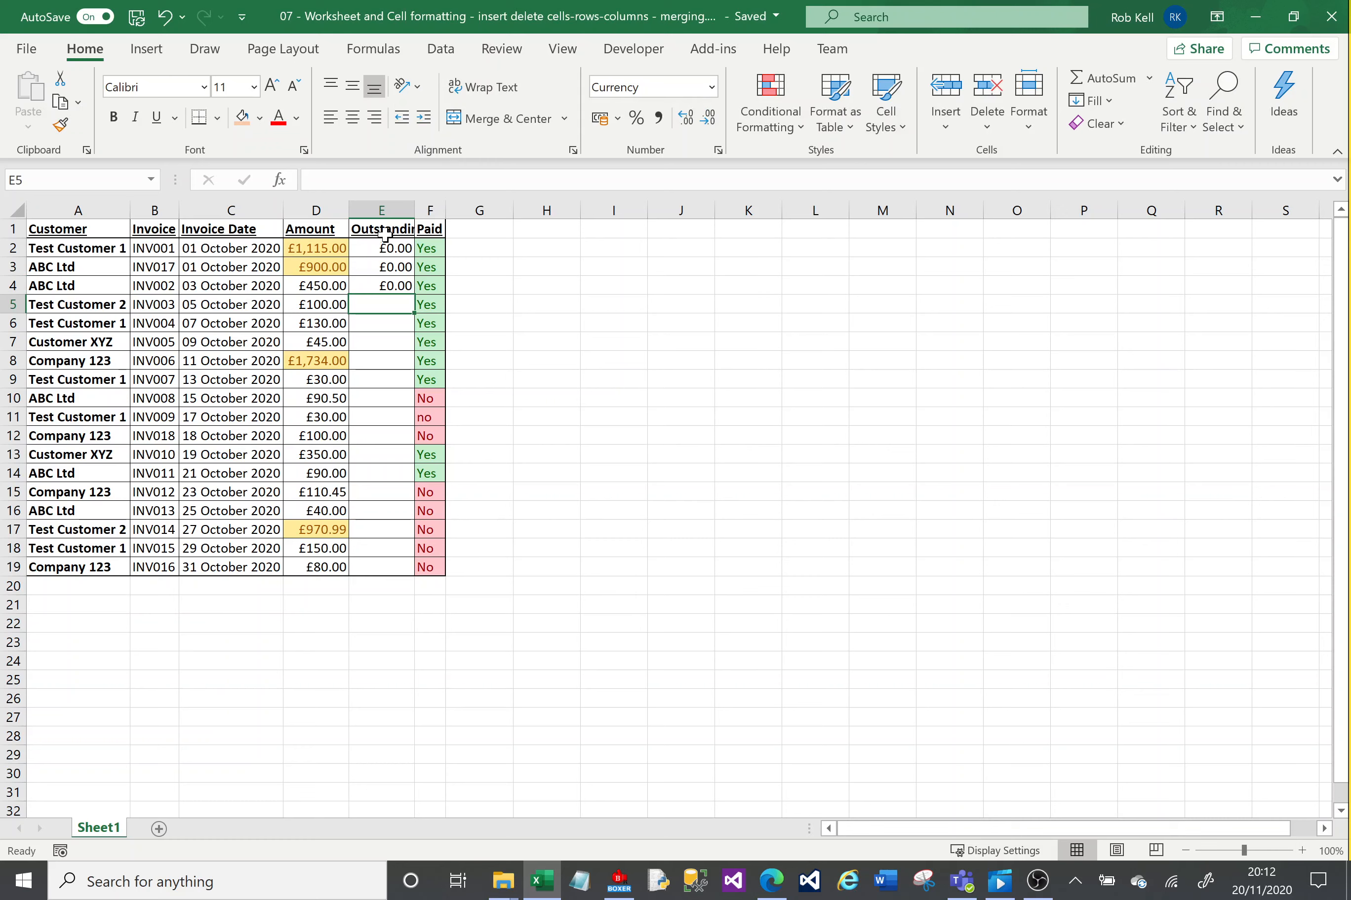
Enter an outstanding amount of 900 in E17 for invoice INV014.
click(373, 530)
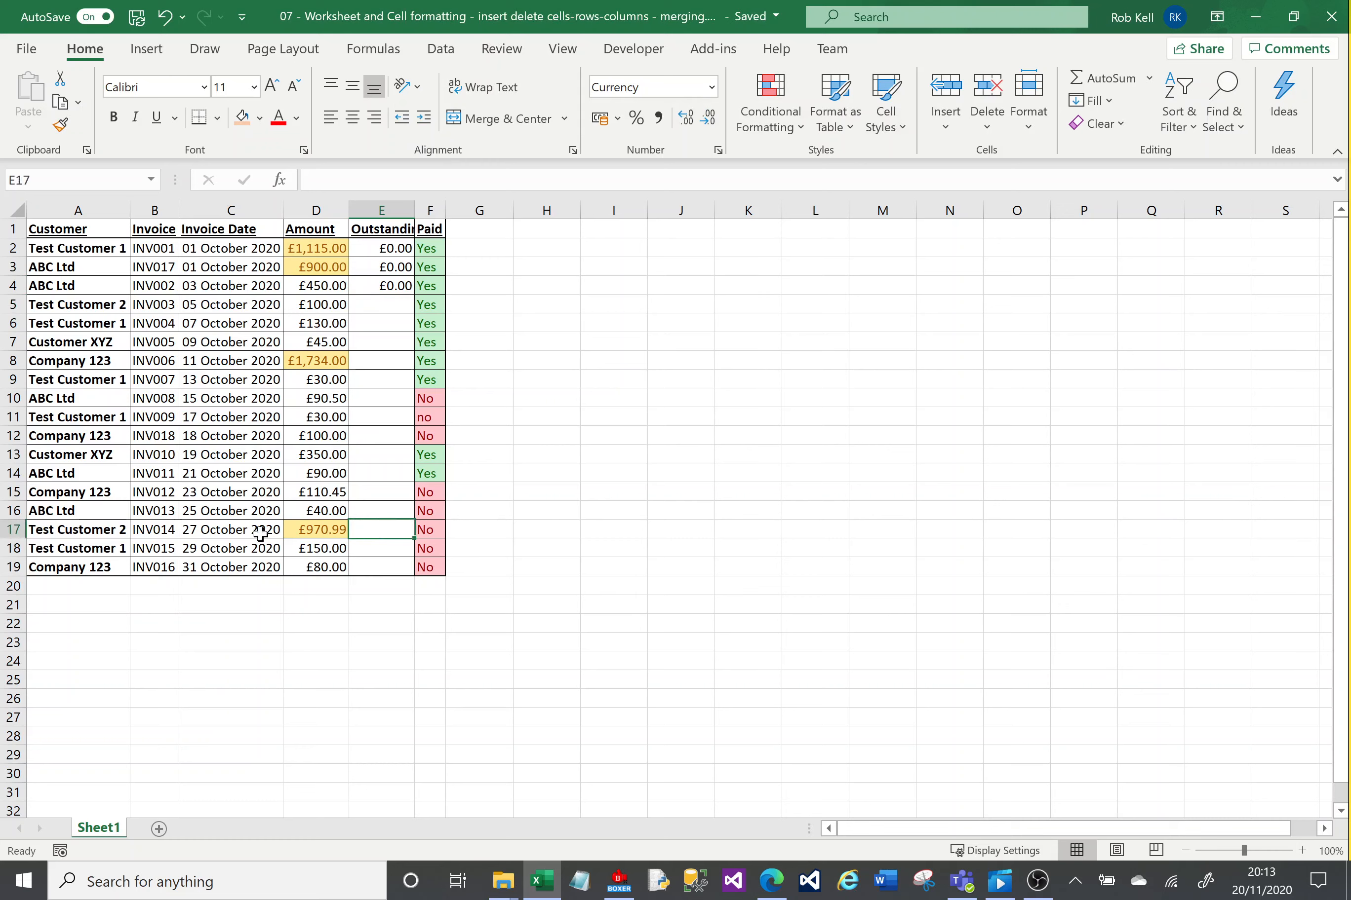
text(900)
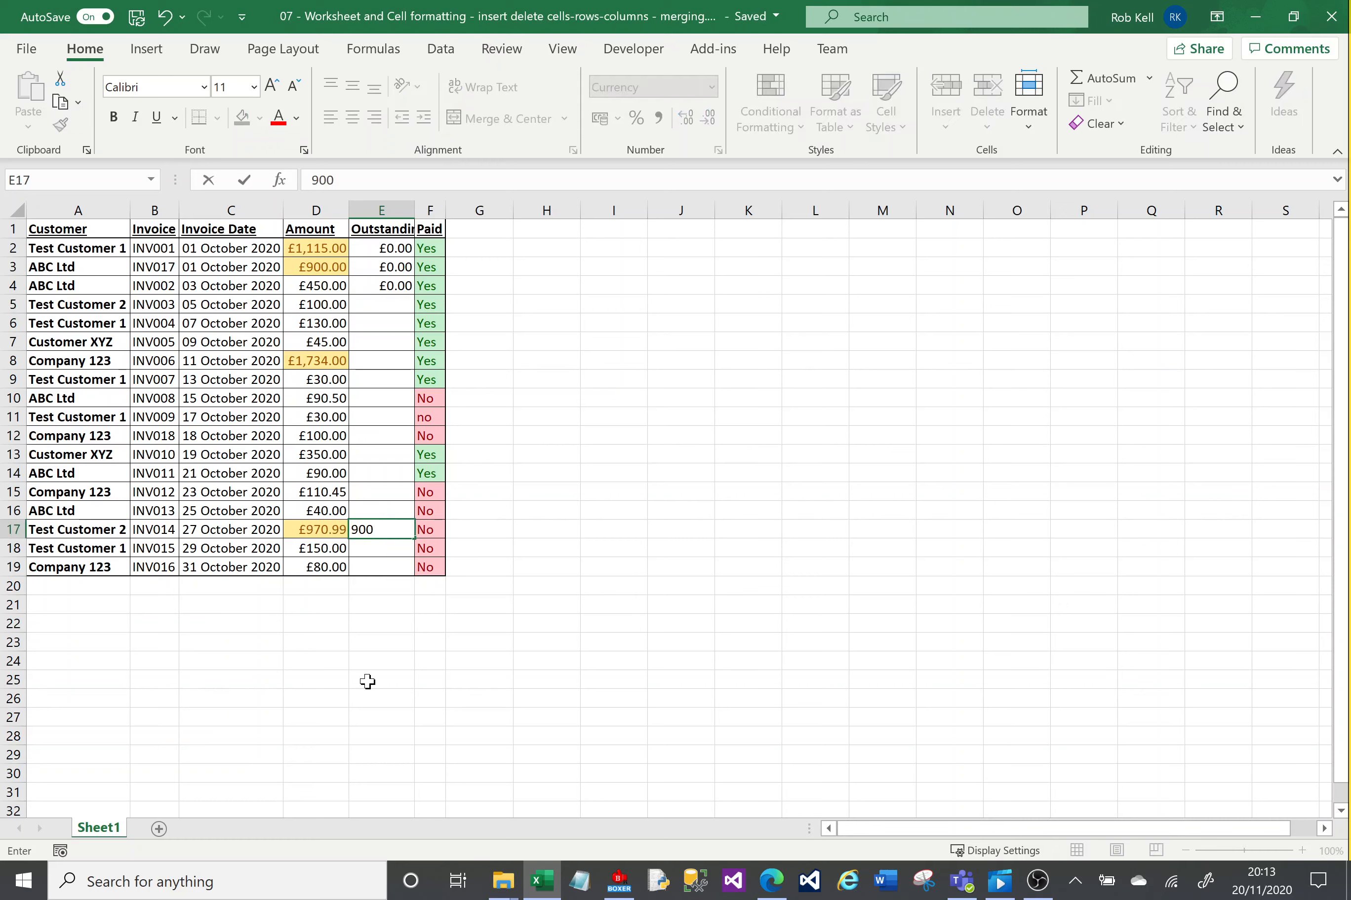
key(Return)
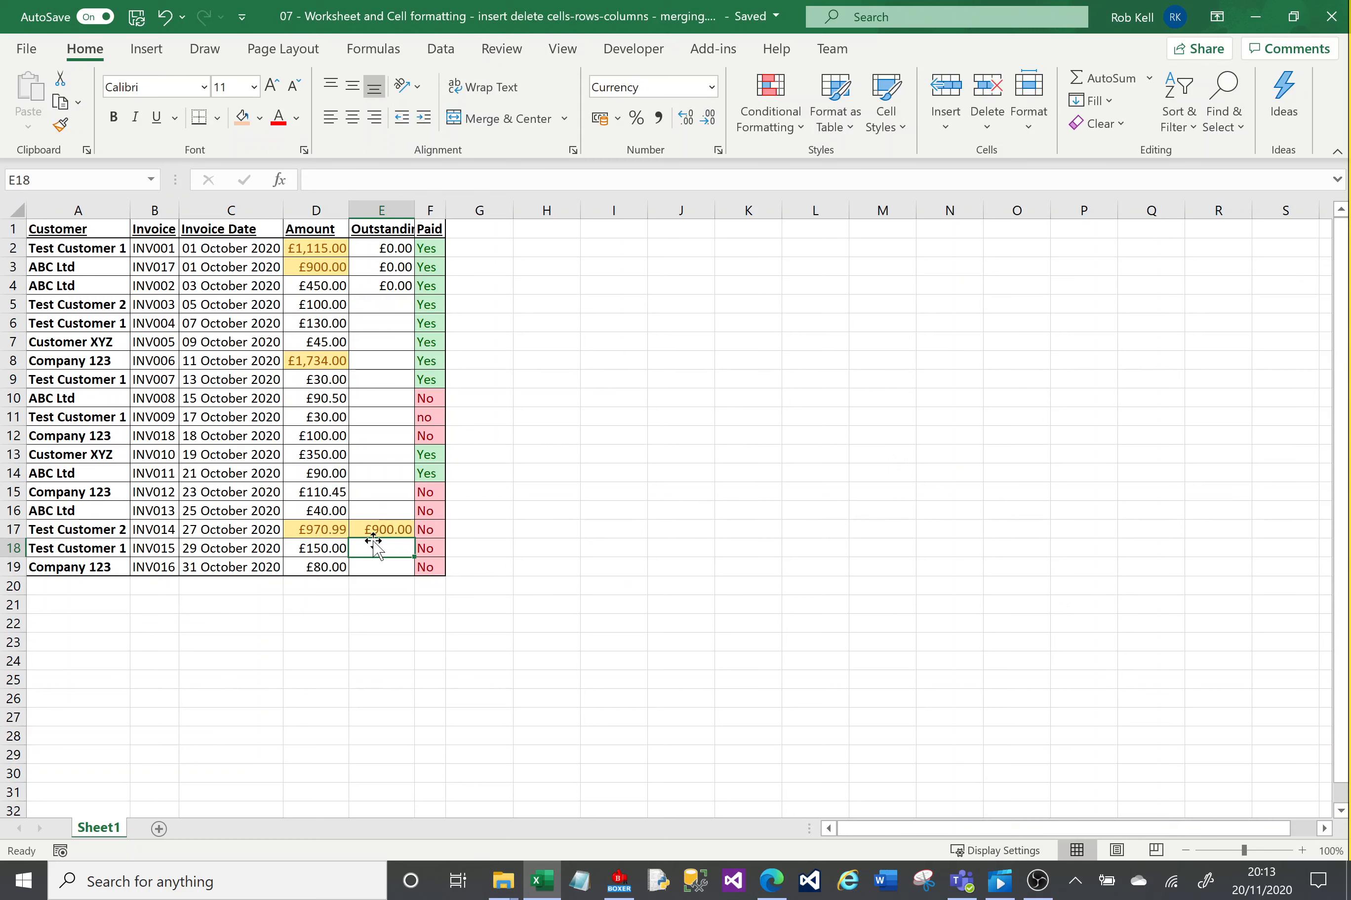